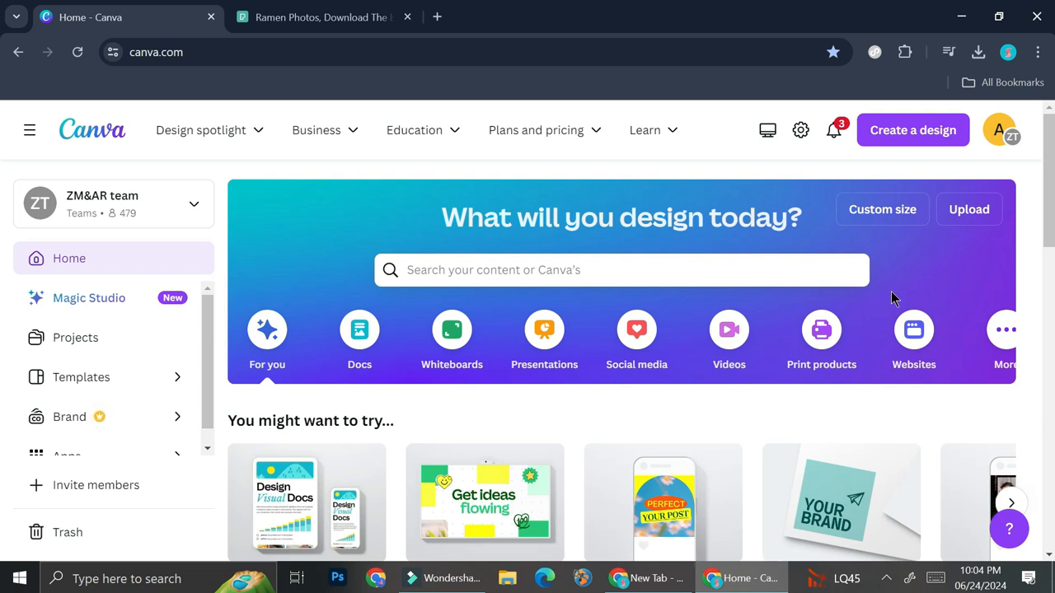
# Create a new blank Instagram Post (Portrait) design at 1080 × 1350 px.
pyautogui.click(914, 126)
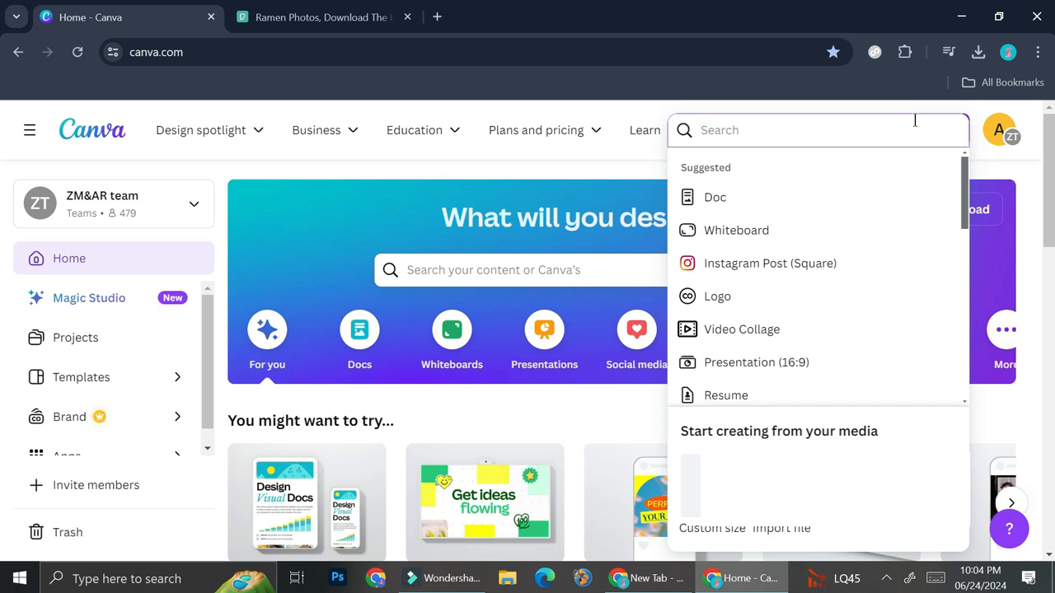
pyautogui.write('in')
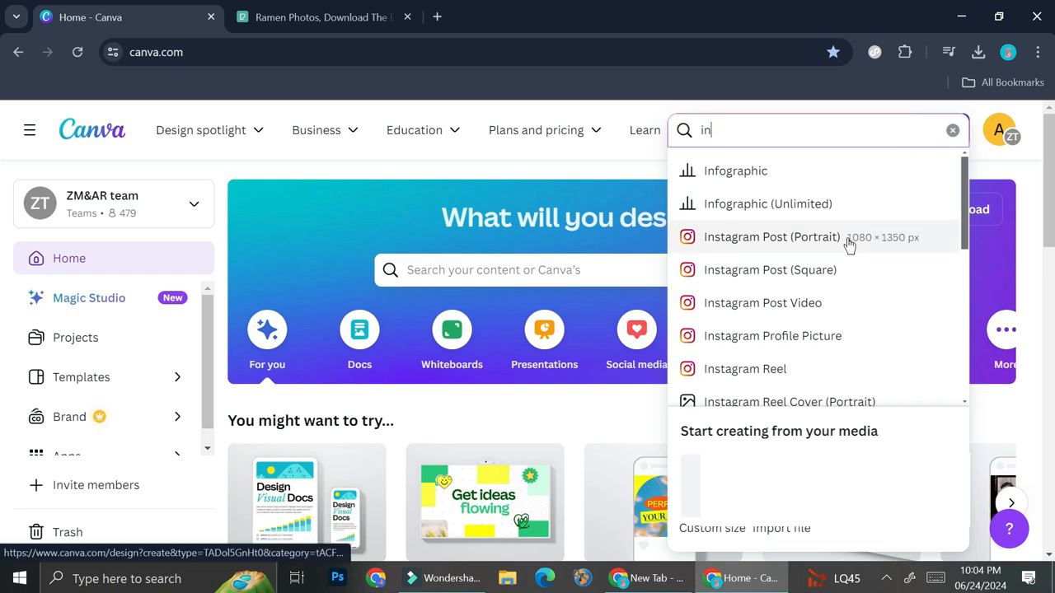
pyautogui.click(923, 241)
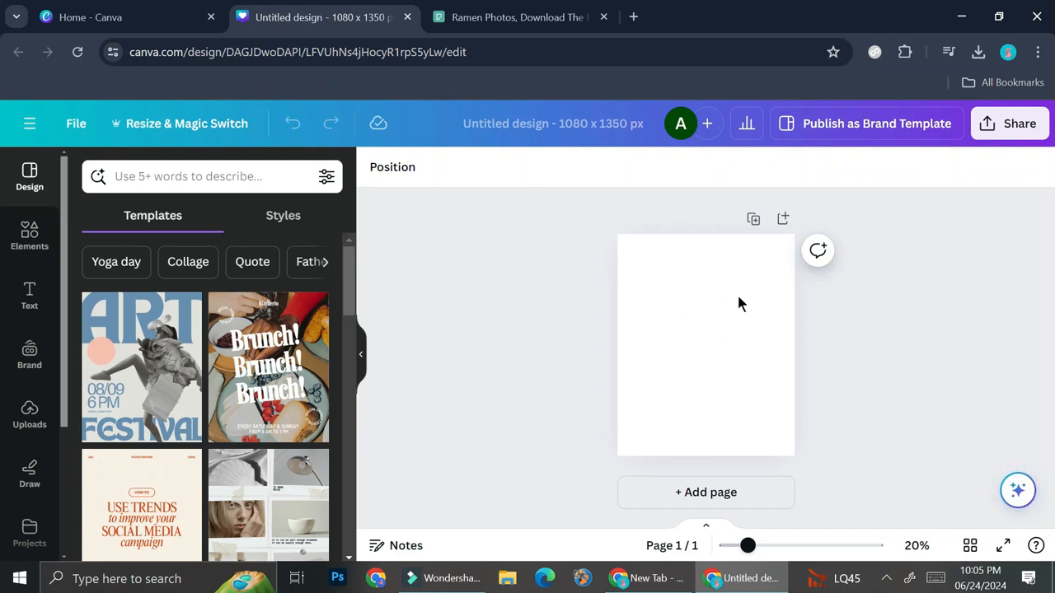
# Set the page background to the solid dark grey colour #393434.
pyautogui.click(705, 301)
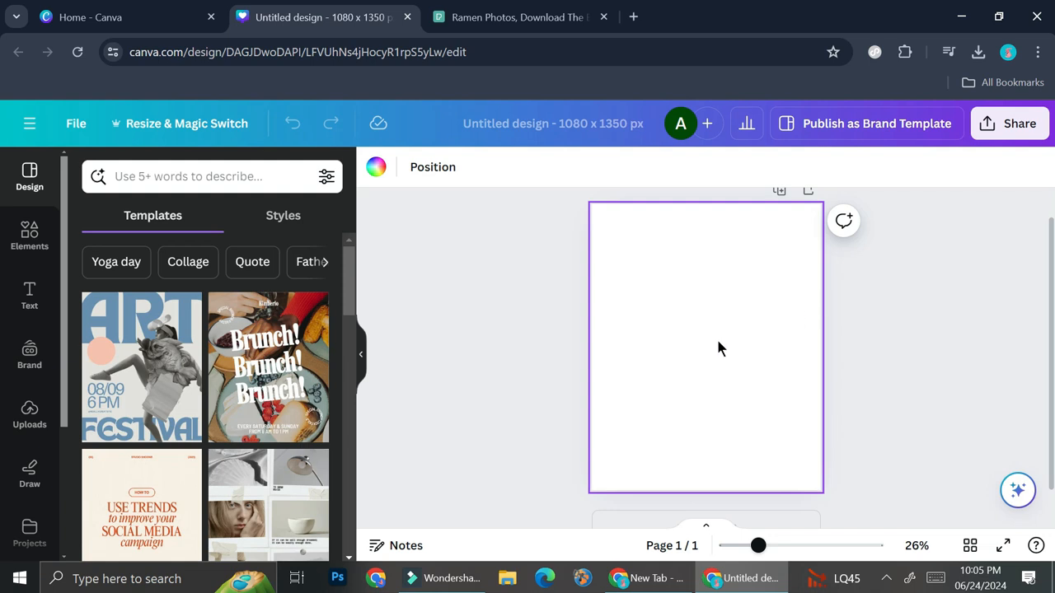
pyautogui.click(377, 168)
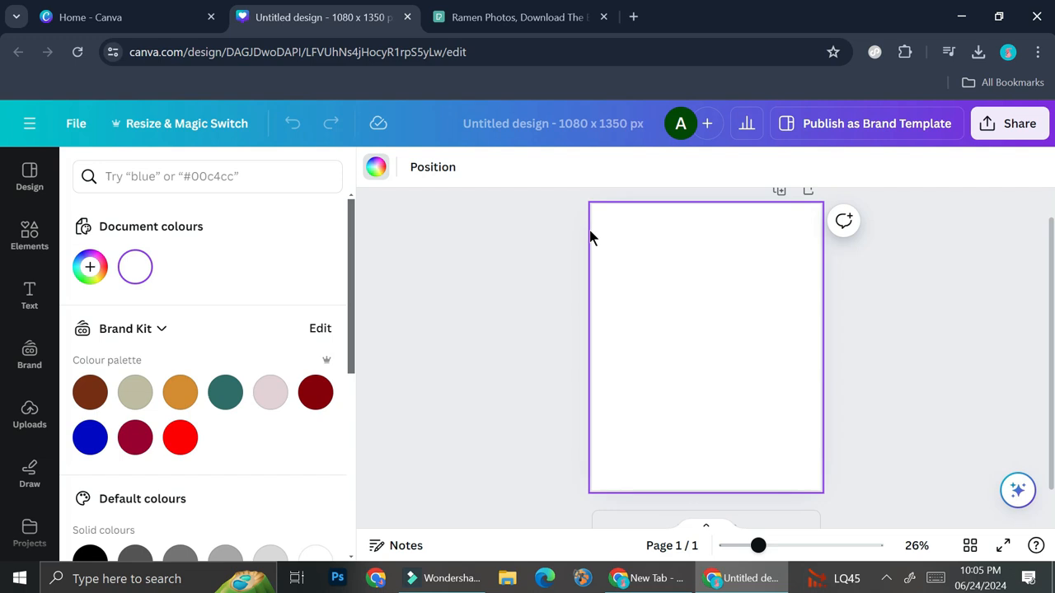
pyautogui.click(89, 267)
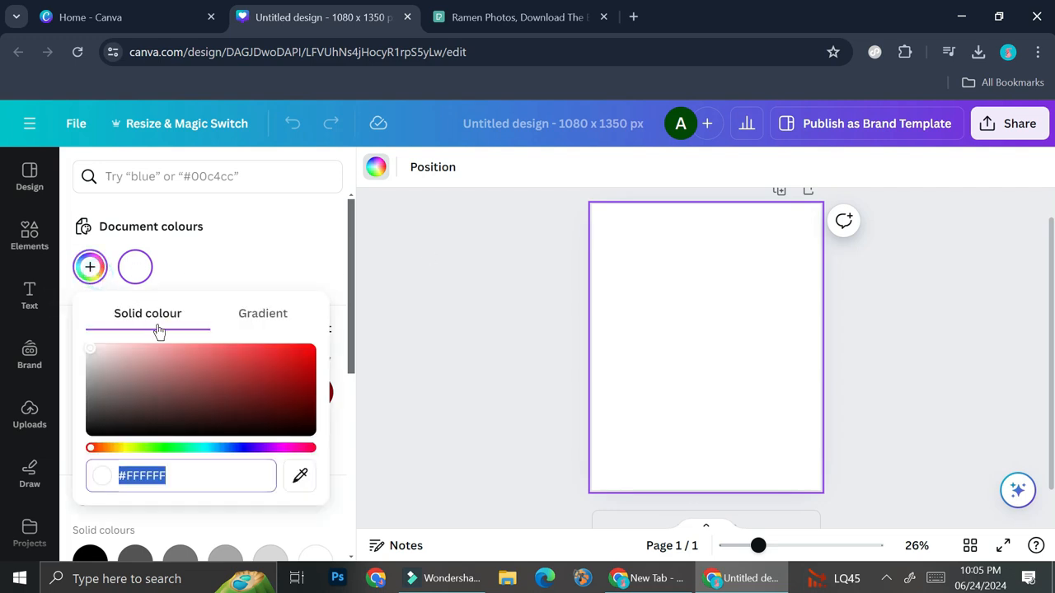
pyautogui.click(92, 432)
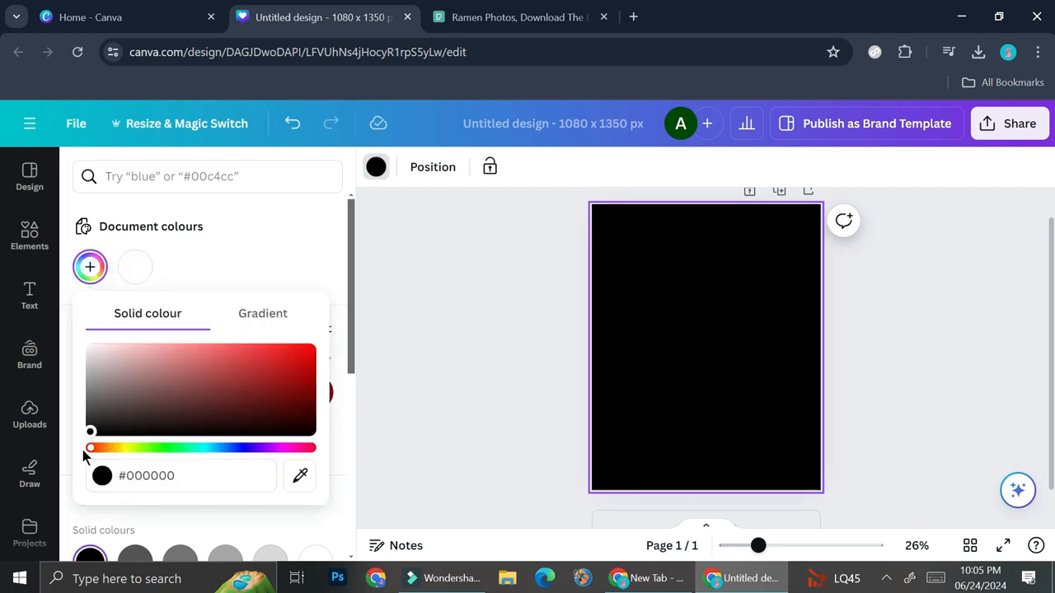
pyautogui.moveTo(90, 432); pyautogui.dragTo(106, 415)
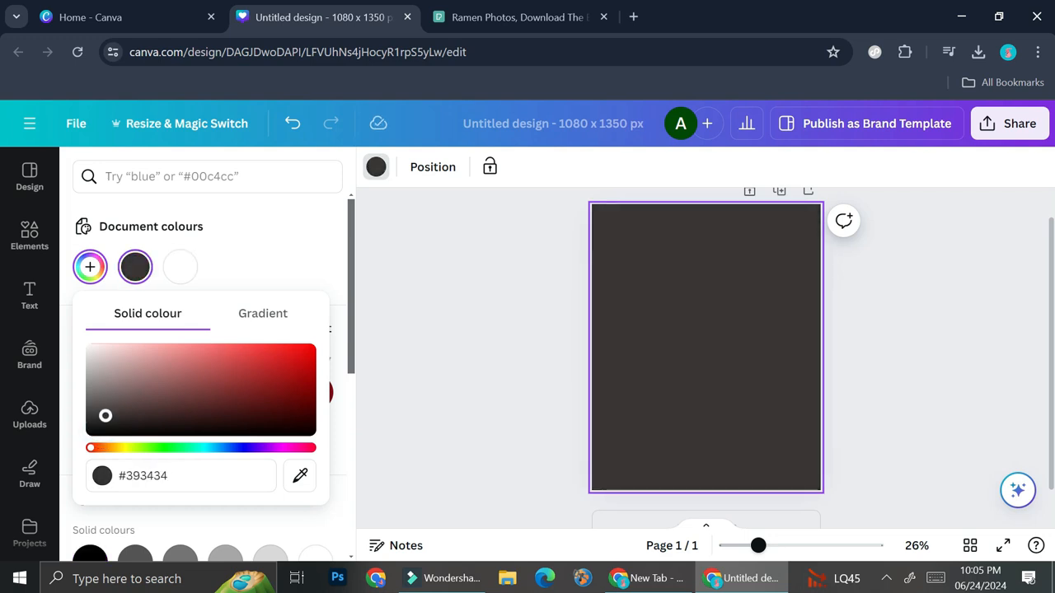
pyautogui.press('Escape')
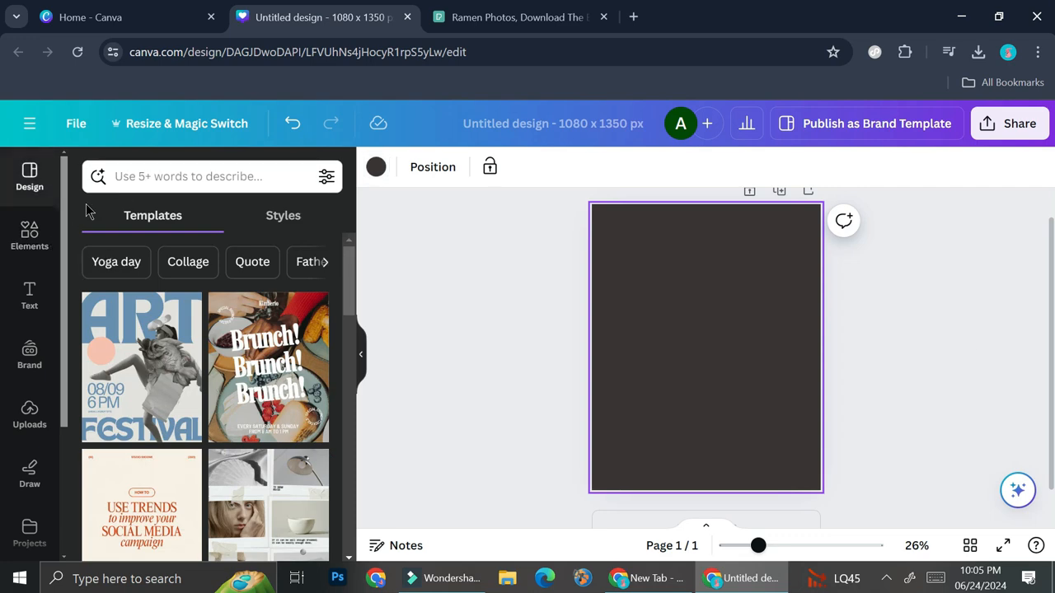
# Add an "OUR MENU" heading in the glowing Neoneon font, size 67.7, centred at the top of the page.
pyautogui.click(33, 298)
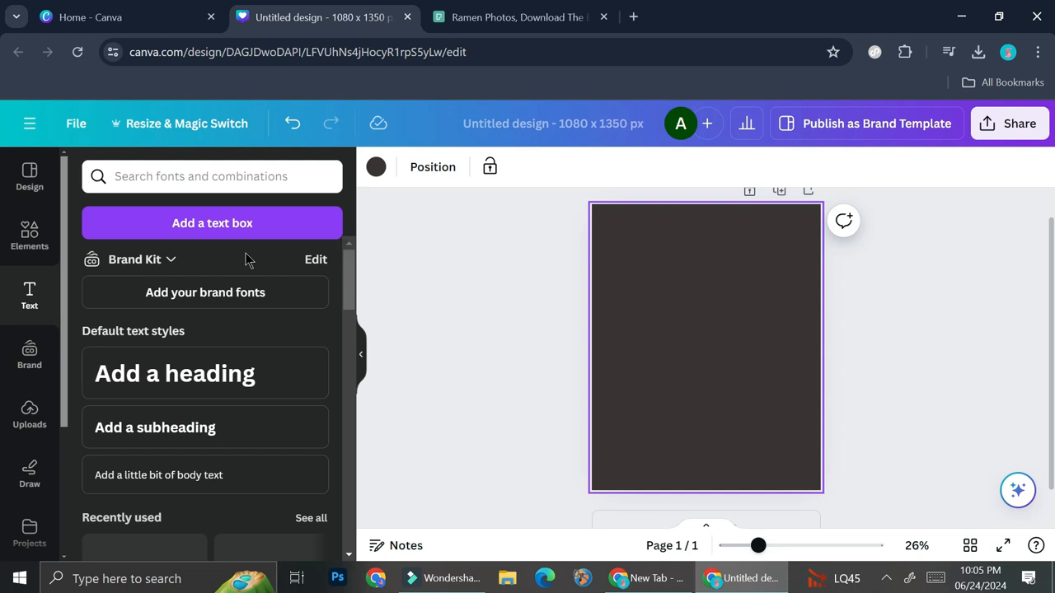
pyautogui.scroll(-3, 244, 263)
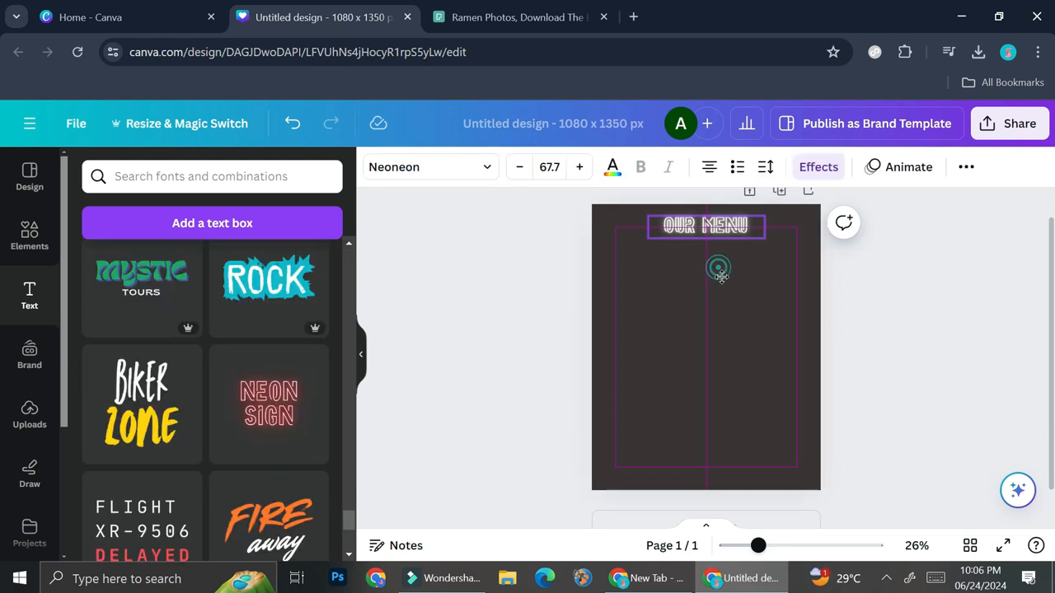
pyautogui.moveTo(721, 276); pyautogui.dragTo(720, 276)
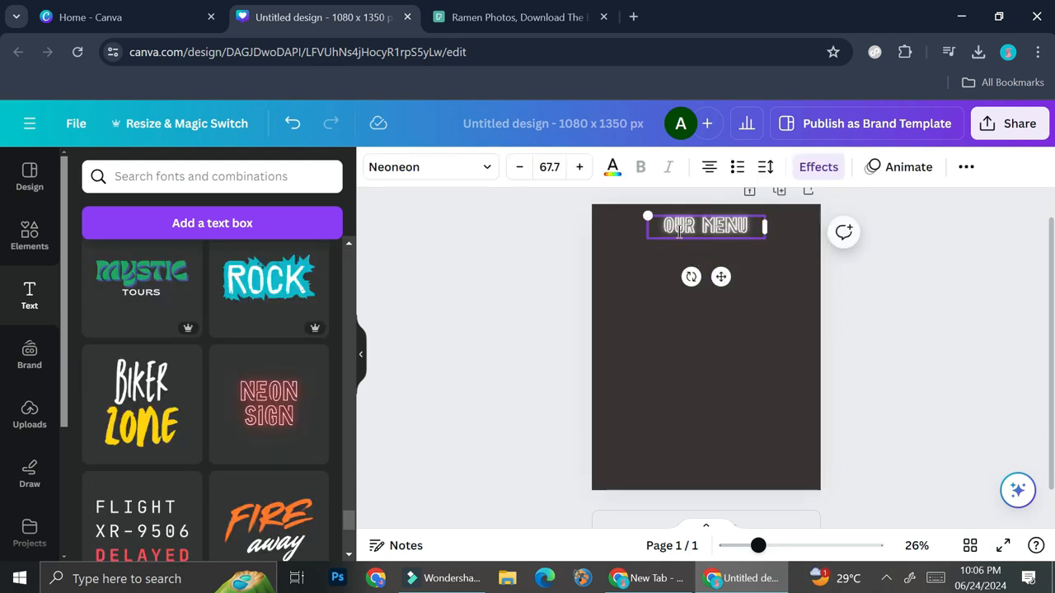
# Set the text colour of the "OUR MENU" heading to yellow #E8D849.
pyautogui.click(612, 168)
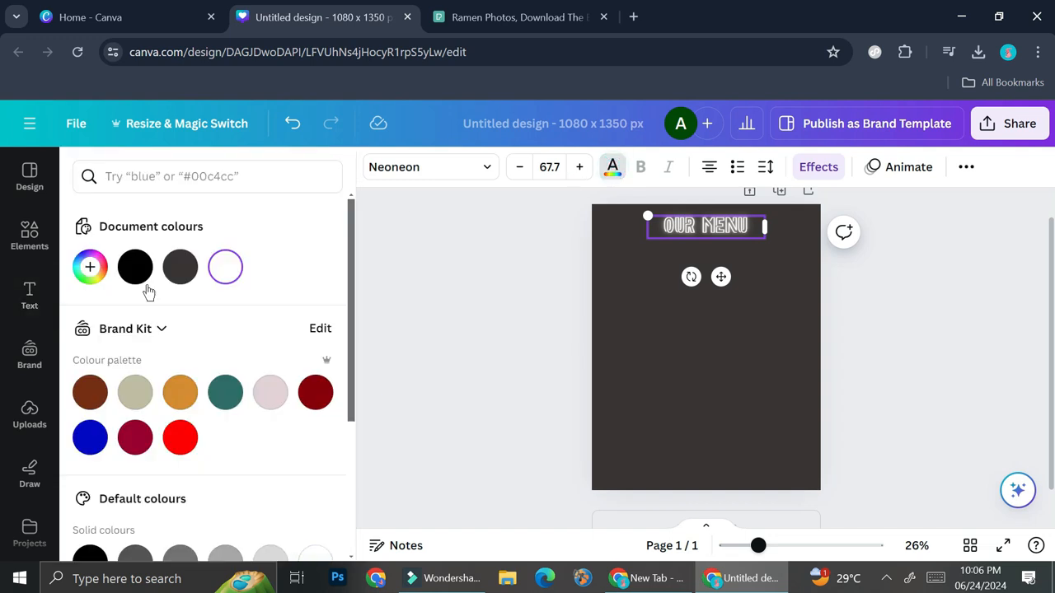
pyautogui.click(92, 269)
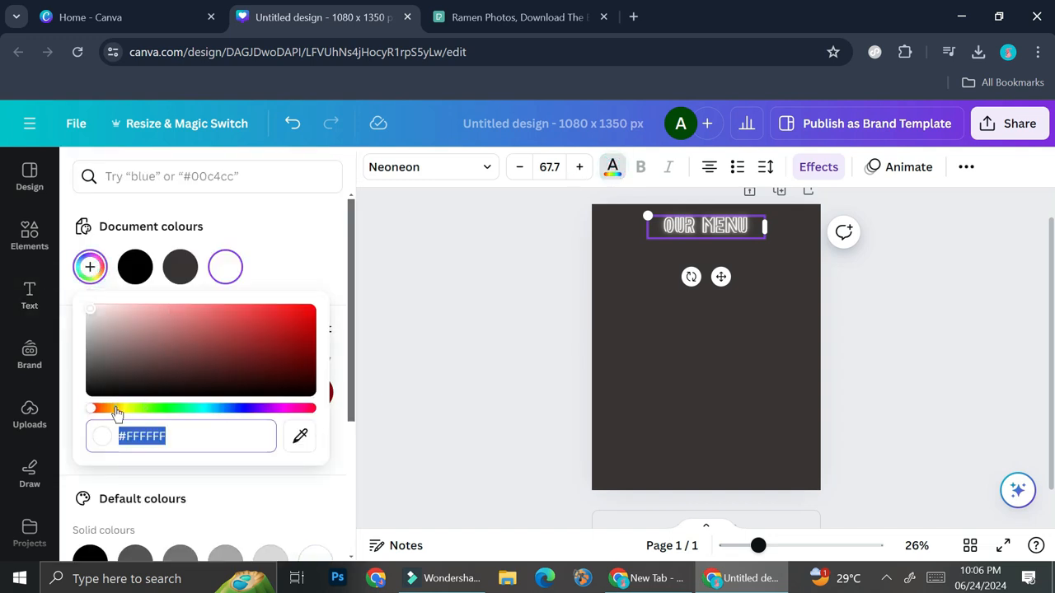
pyautogui.click(124, 410)
pyautogui.moveTo(122, 341); pyautogui.dragTo(242, 313)
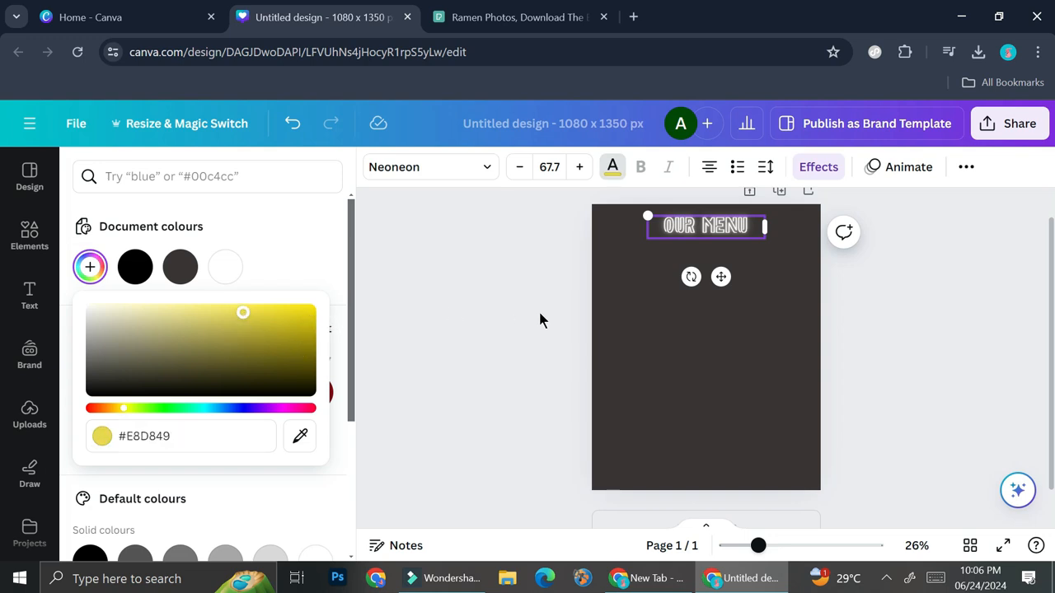
pyautogui.click(895, 282)
pyautogui.click(895, 283)
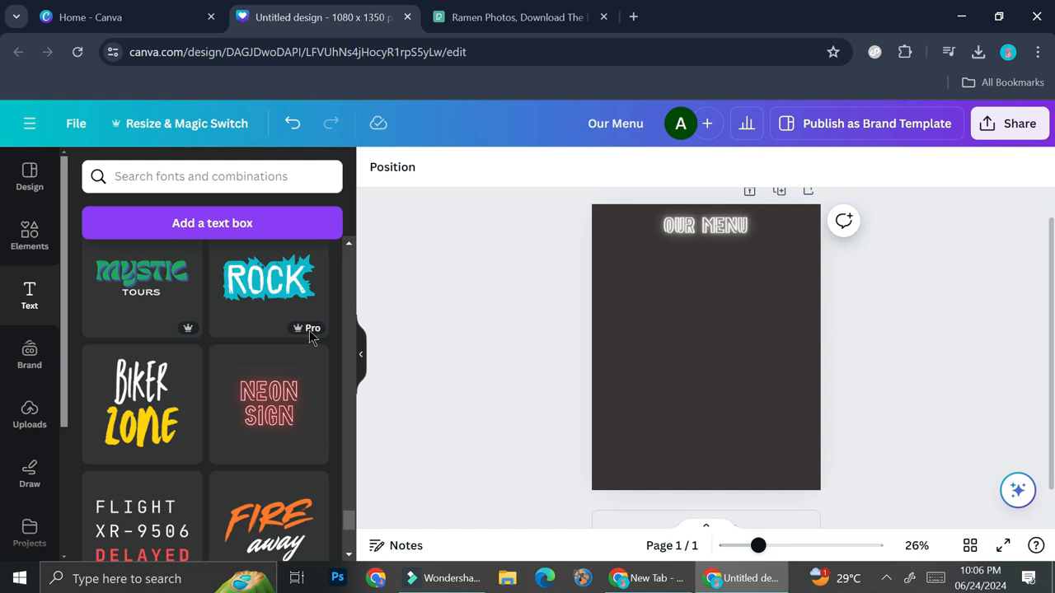
# Upload today's eight Pexels food photos from the Downloads folder to the design's uploads.
pyautogui.moveTo(311, 332)
pyautogui.moveTo(758, 545)
pyautogui.mouseDown()
pyautogui.moveTo(789, 547)
pyautogui.moveTo(759, 547)
pyautogui.mouseUp()
pyautogui.click(746, 401)
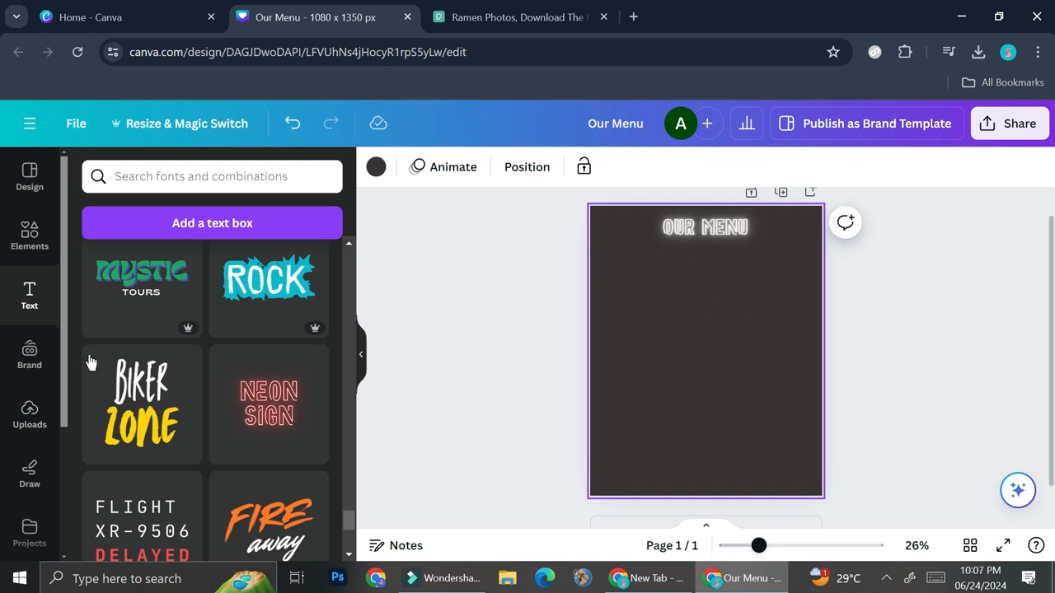
pyautogui.click(36, 419)
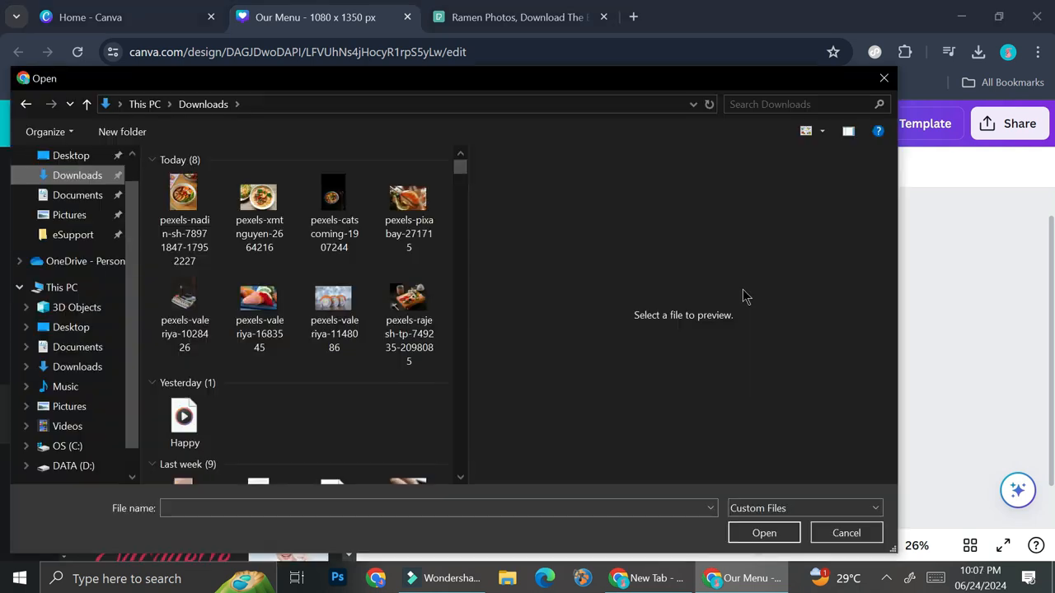
pyautogui.click(183, 193)
pyautogui.doubleClick(398, 290)
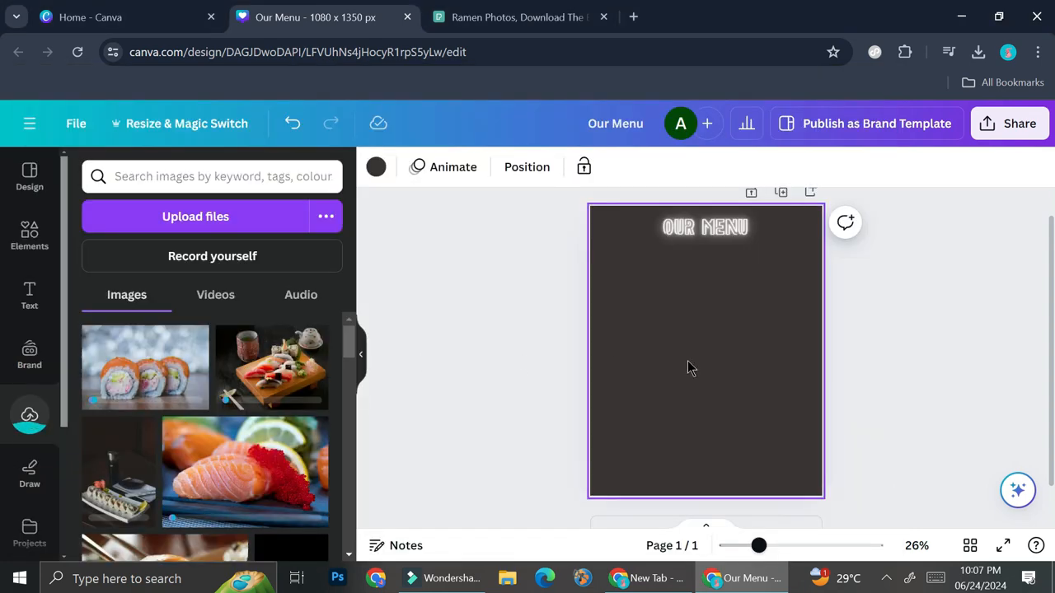
# Browse the ramen photos on the Pexels site and close that page to return to the design.
pyautogui.click(521, 18)
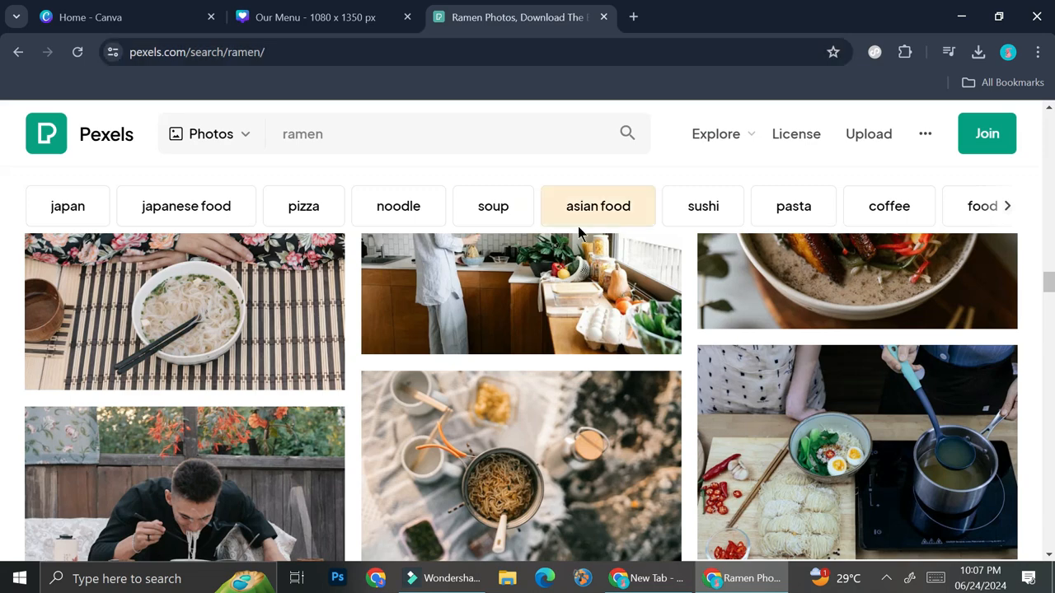
pyautogui.scroll(-1, 578, 247)
pyautogui.scroll(-4, 577, 261)
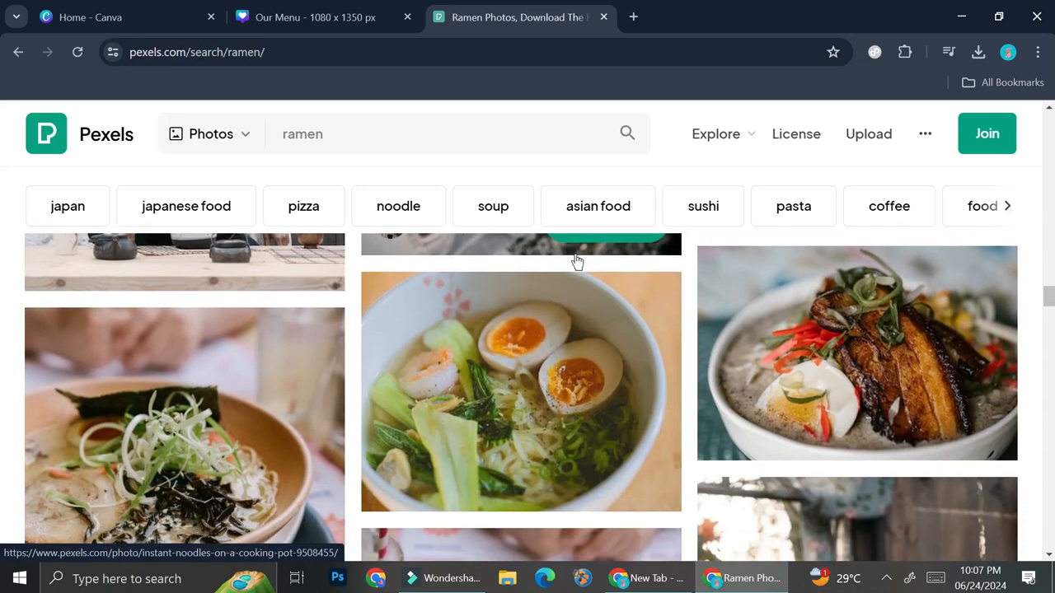
pyautogui.scroll(-5, 577, 261)
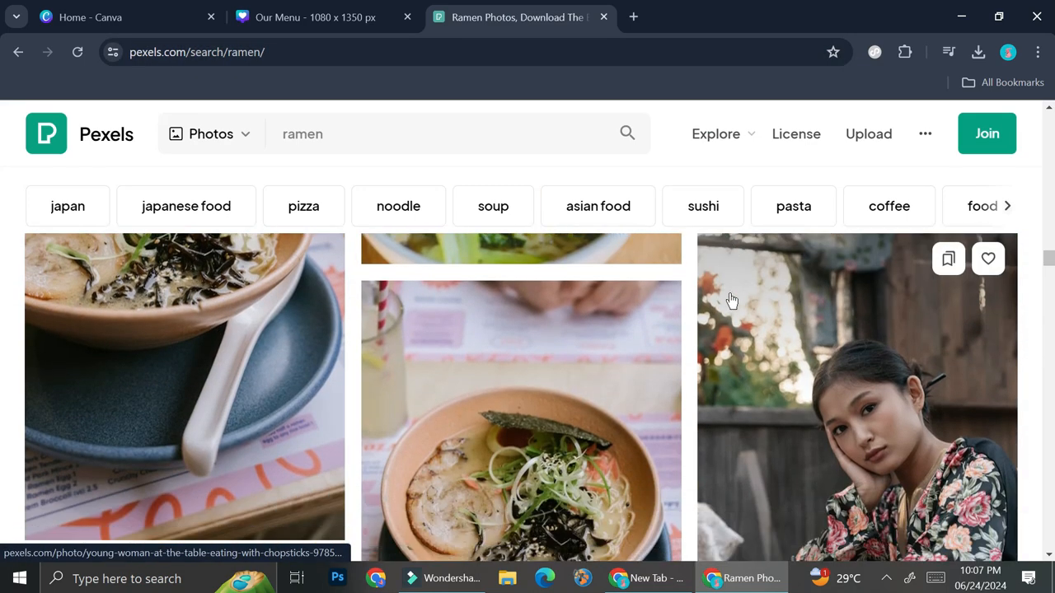
pyautogui.scroll(-3, 730, 300)
pyautogui.scroll(4, 666, 302)
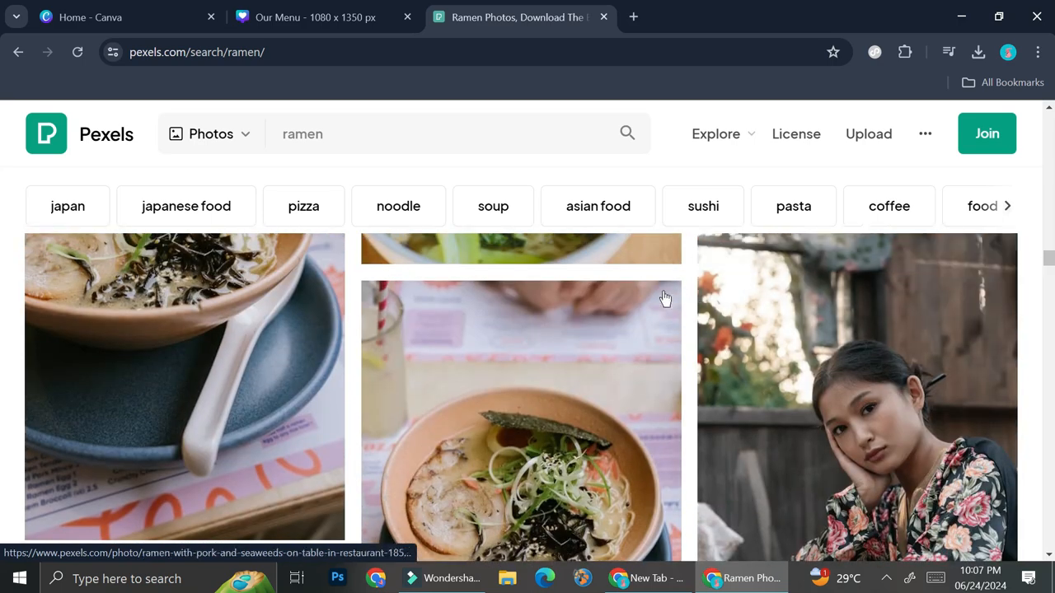
pyautogui.click(604, 17)
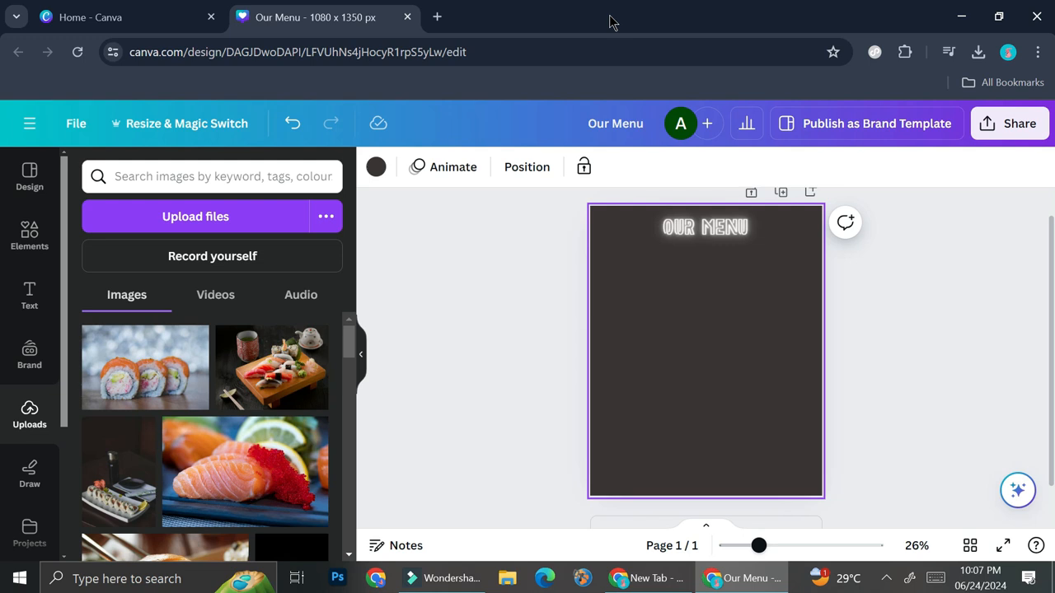
# Try placing the uploaded sushi roll photo directly on the page and delete it.
pyautogui.click(145, 375)
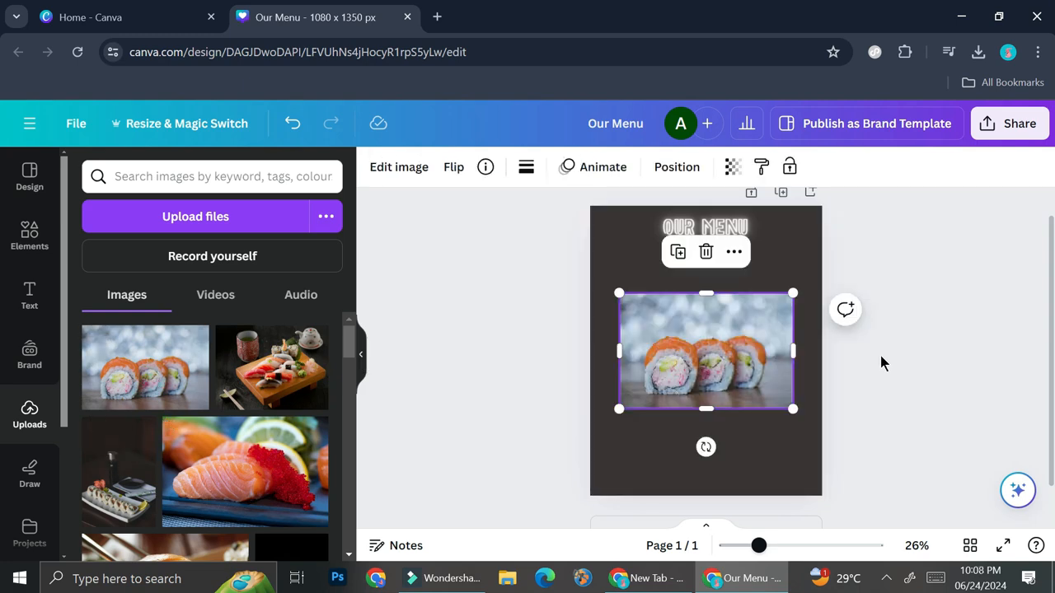
pyautogui.press('Delete')
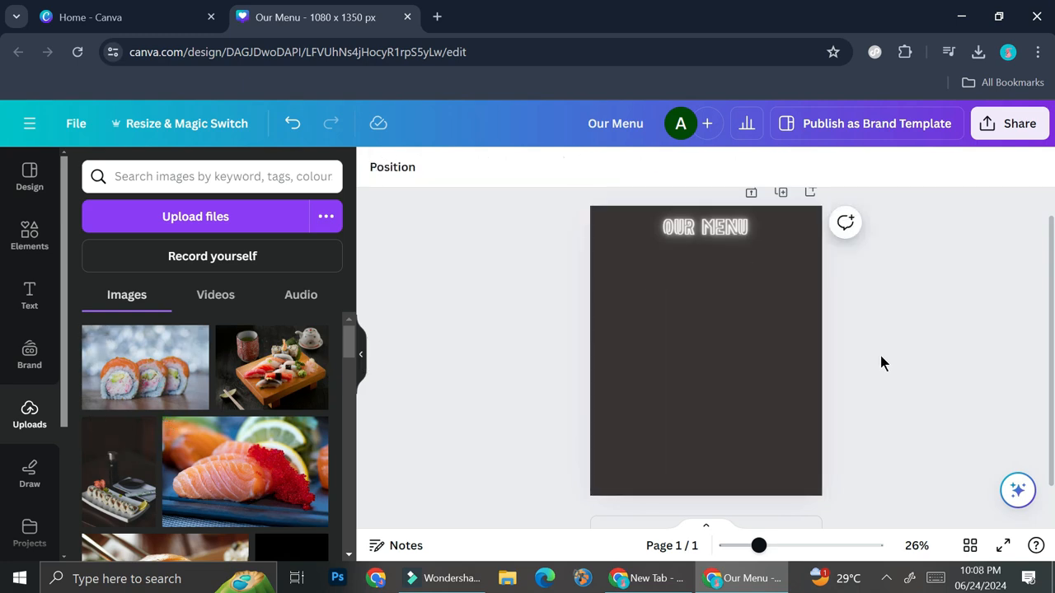
# Add a circular frame, shrink it and place it below the heading near the page's left edge.
pyautogui.click(38, 251)
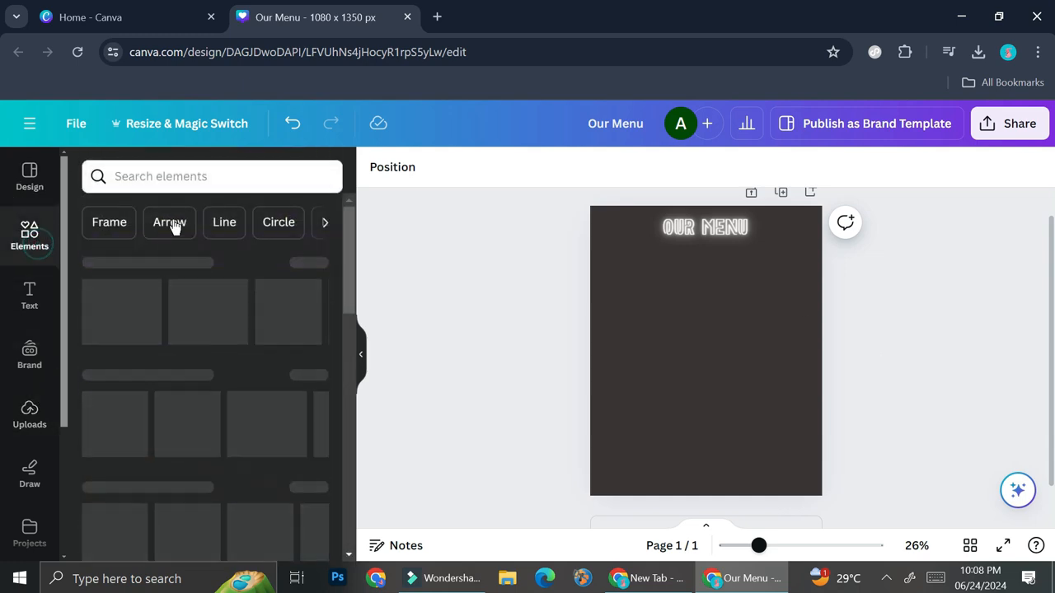
pyautogui.click(248, 176)
pyautogui.click(412, 259)
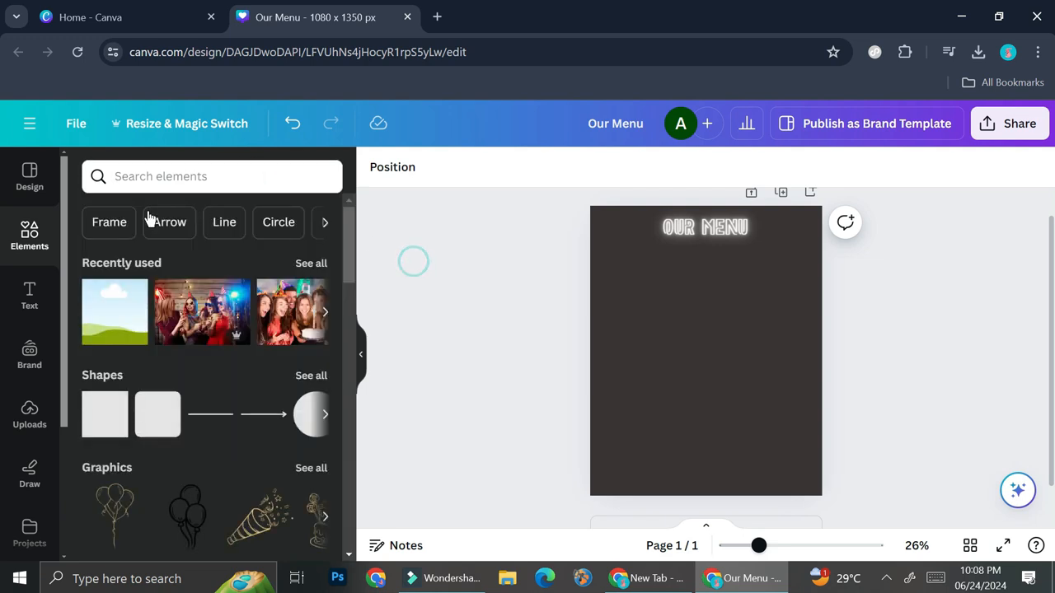
pyautogui.click(112, 220)
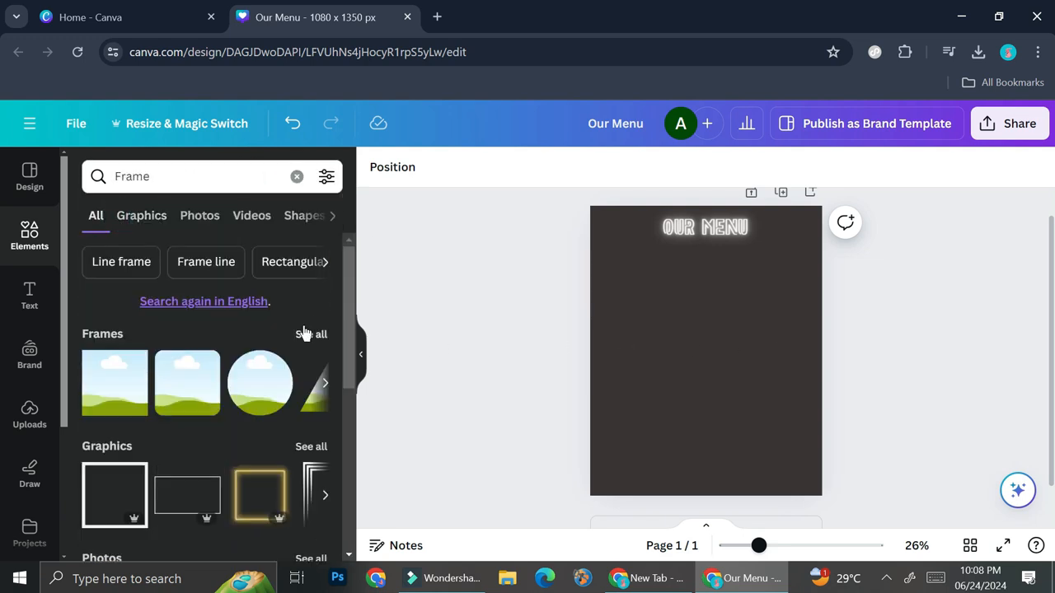
pyautogui.click(308, 332)
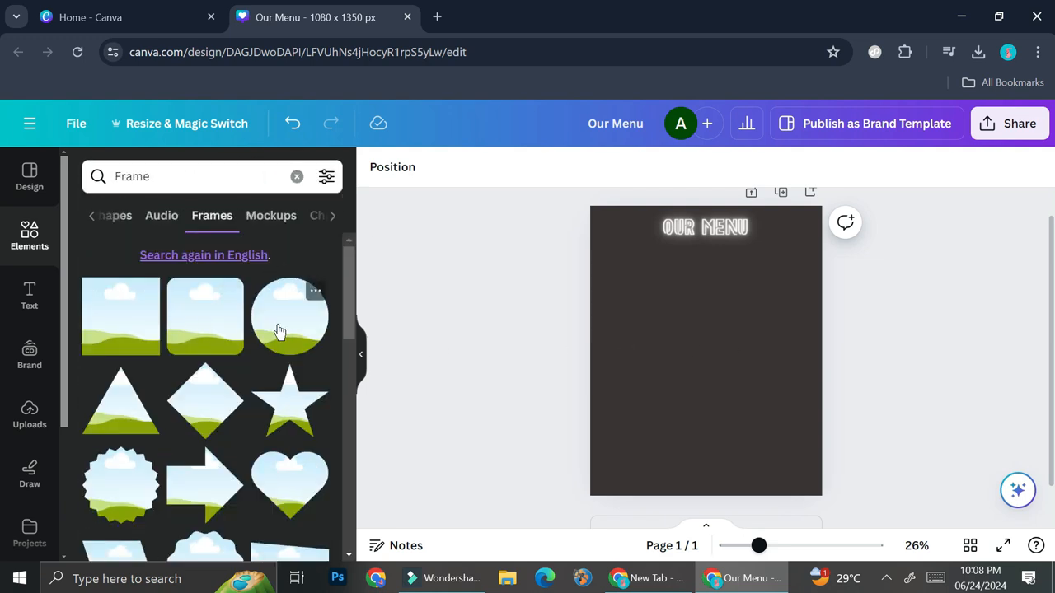
pyautogui.click(280, 330)
pyautogui.moveTo(692, 341); pyautogui.dragTo(640, 297)
pyautogui.moveTo(713, 366); pyautogui.dragTo(642, 284)
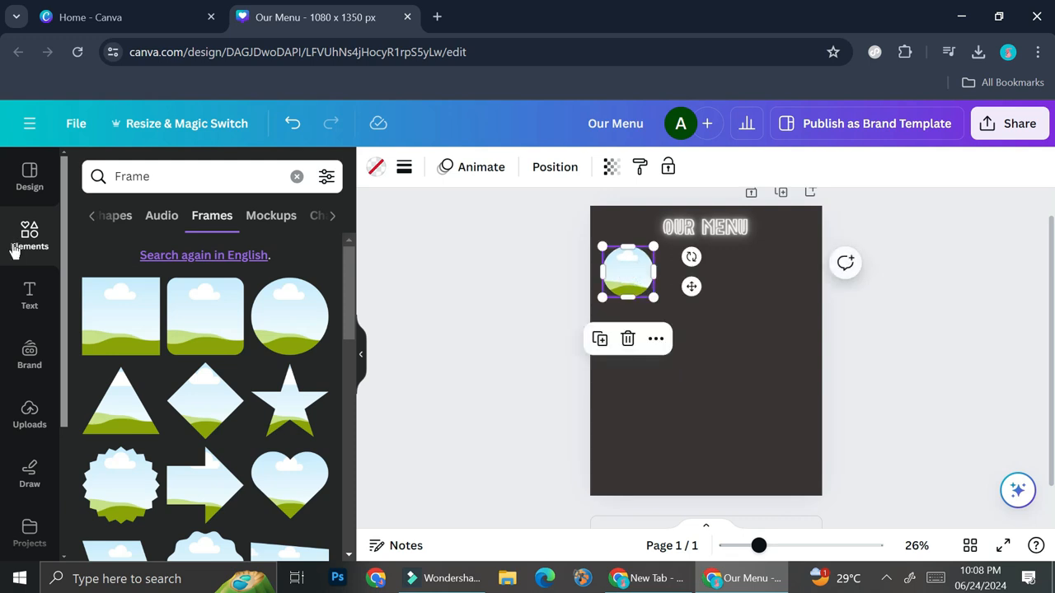
pyautogui.click(30, 412)
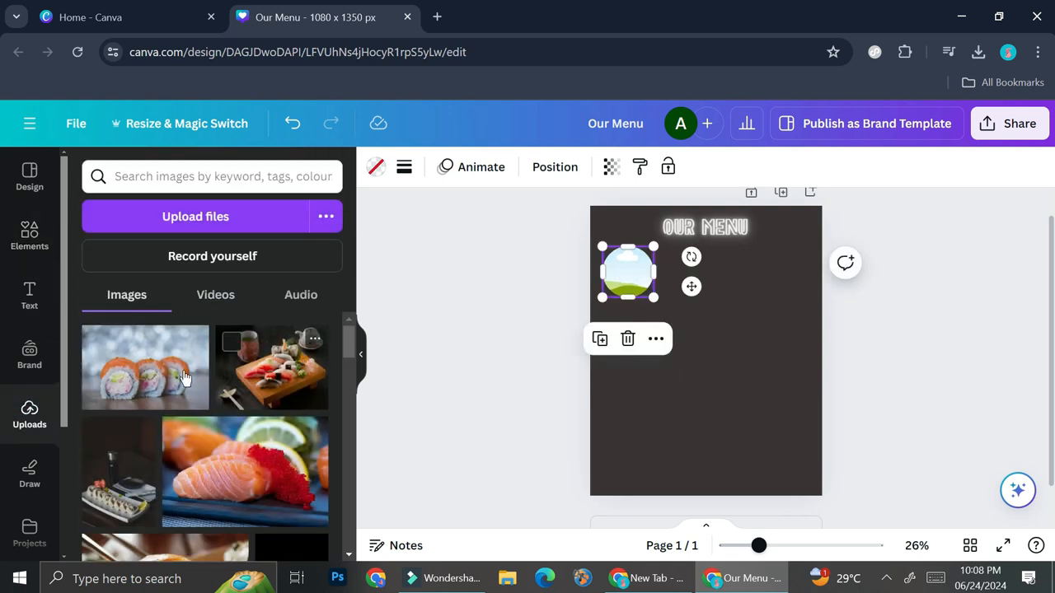
pyautogui.click(145, 366)
pyautogui.moveTo(692, 353); pyautogui.dragTo(698, 383)
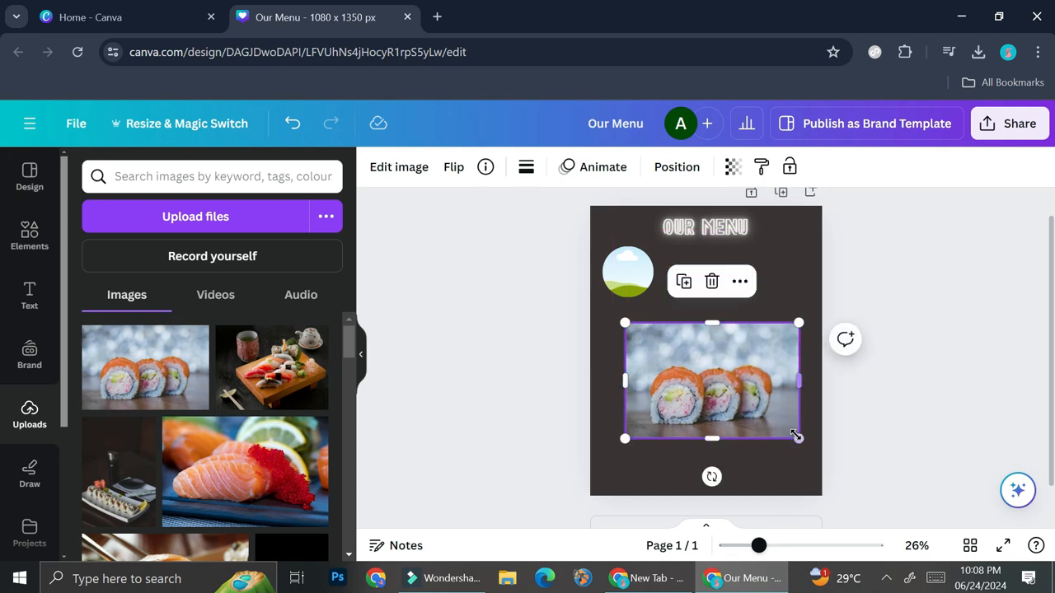
pyautogui.moveTo(798, 438); pyautogui.dragTo(719, 375)
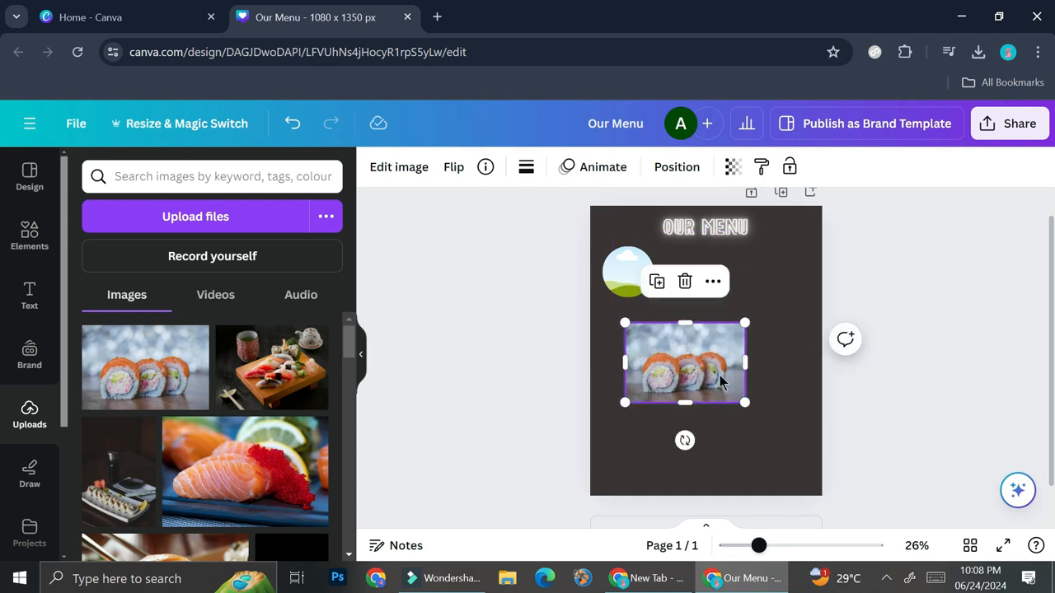
pyautogui.press('Delete')
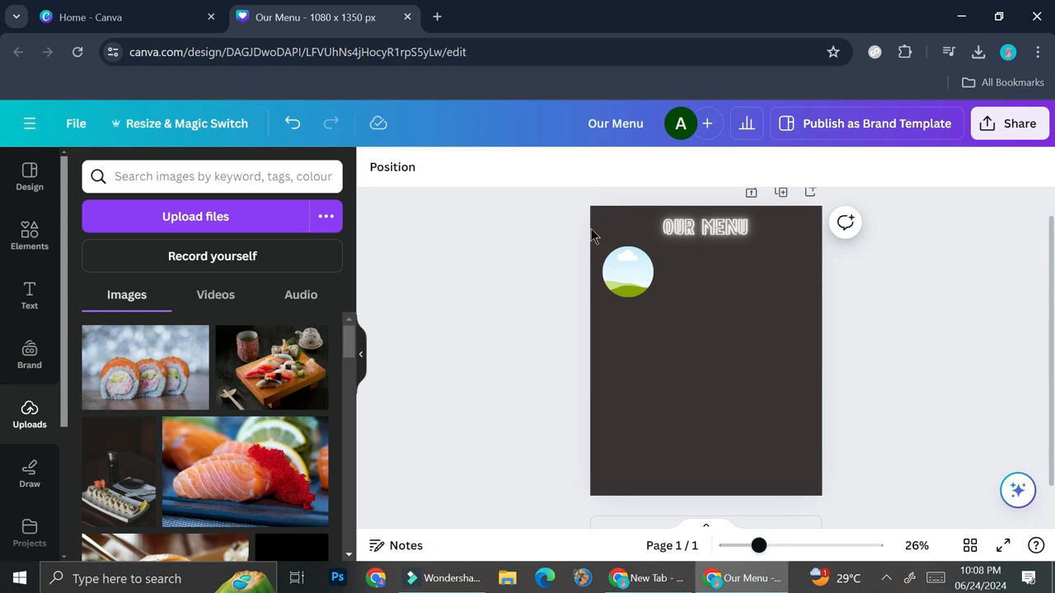
# Fill the circular frame with the sushi roll photo, then enlarge and shift the photo inside it so the front roll fills the circle.
pyautogui.moveTo(160, 358); pyautogui.dragTo(629, 269)
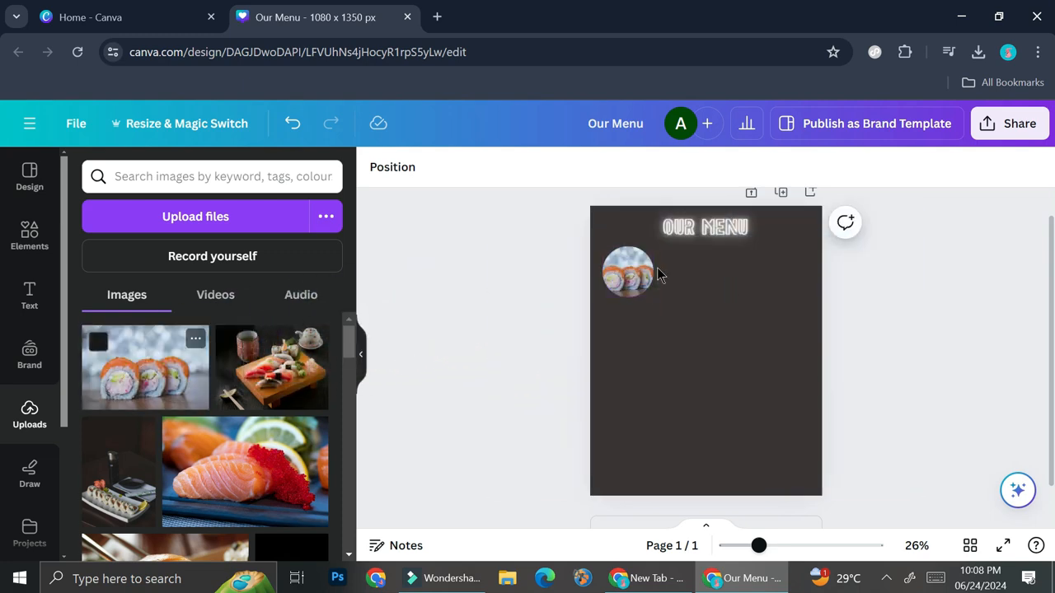
pyautogui.moveTo(787, 546); pyautogui.dragTo(798, 545)
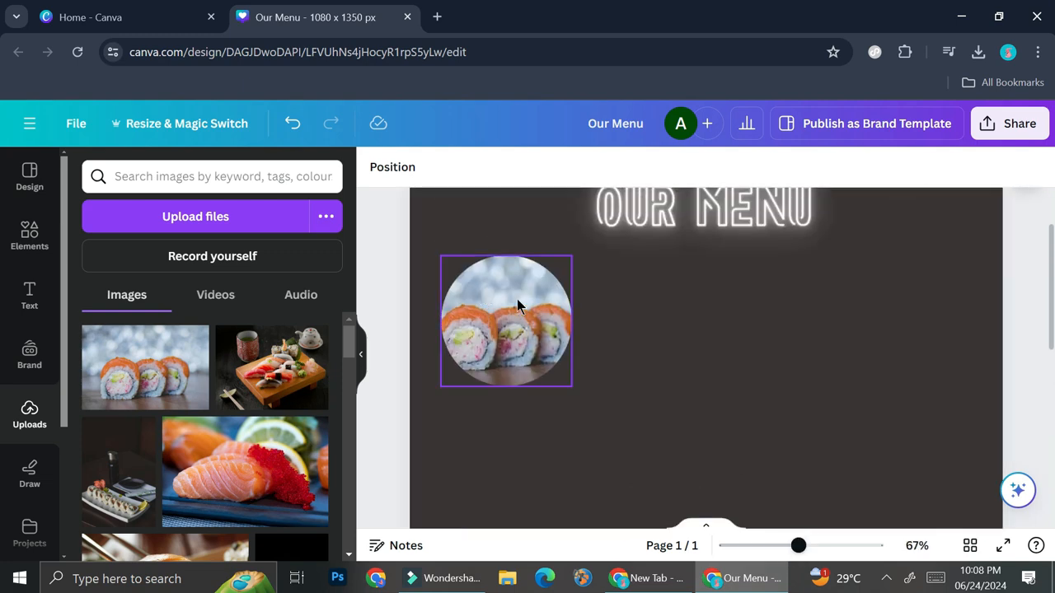
pyautogui.click(516, 298)
pyautogui.doubleClick(552, 312)
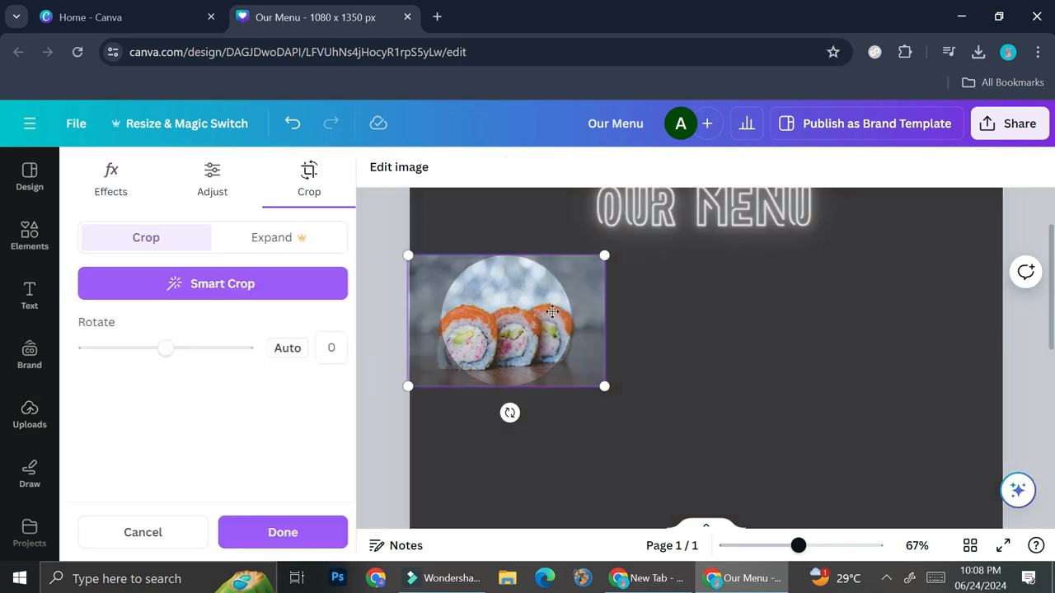
pyautogui.moveTo(604, 255); pyautogui.dragTo(671, 212)
pyautogui.moveTo(624, 276); pyautogui.dragTo(659, 268)
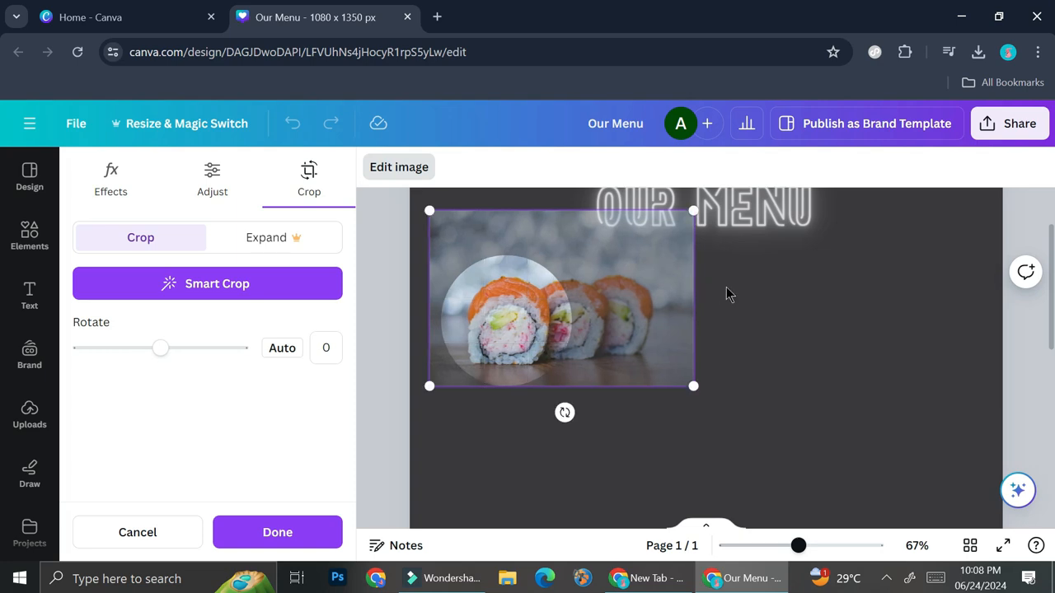
pyautogui.click(727, 294)
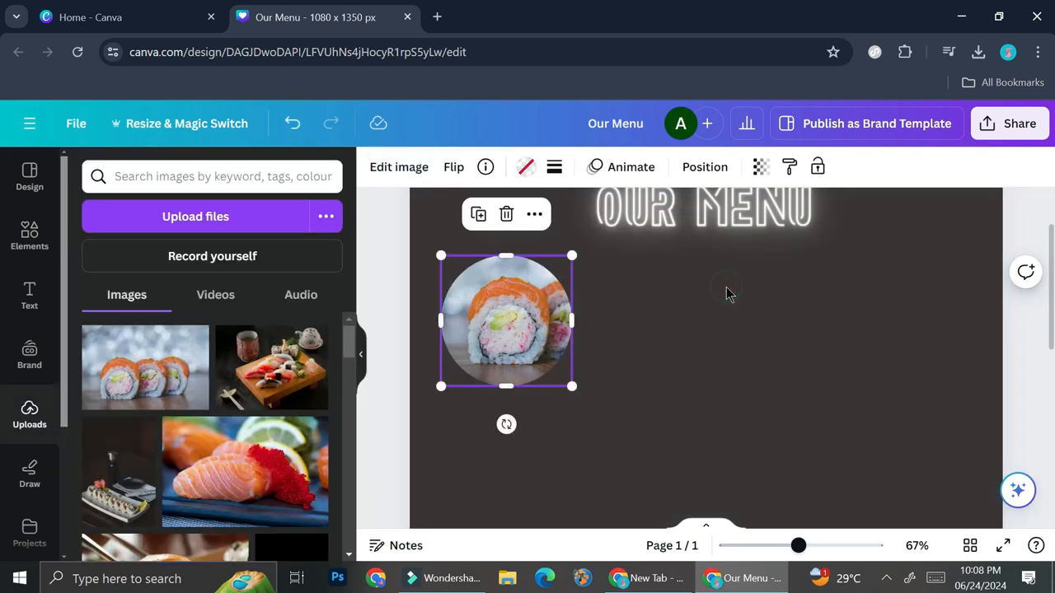
# Reposition and shrink the sushi photo inside its circular frame so that two rolls show.
pyautogui.doubleClick(510, 321)
pyautogui.moveTo(543, 315); pyautogui.dragTo(510, 313)
pyautogui.moveTo(665, 208); pyautogui.dragTo(638, 250)
pyautogui.click(680, 303)
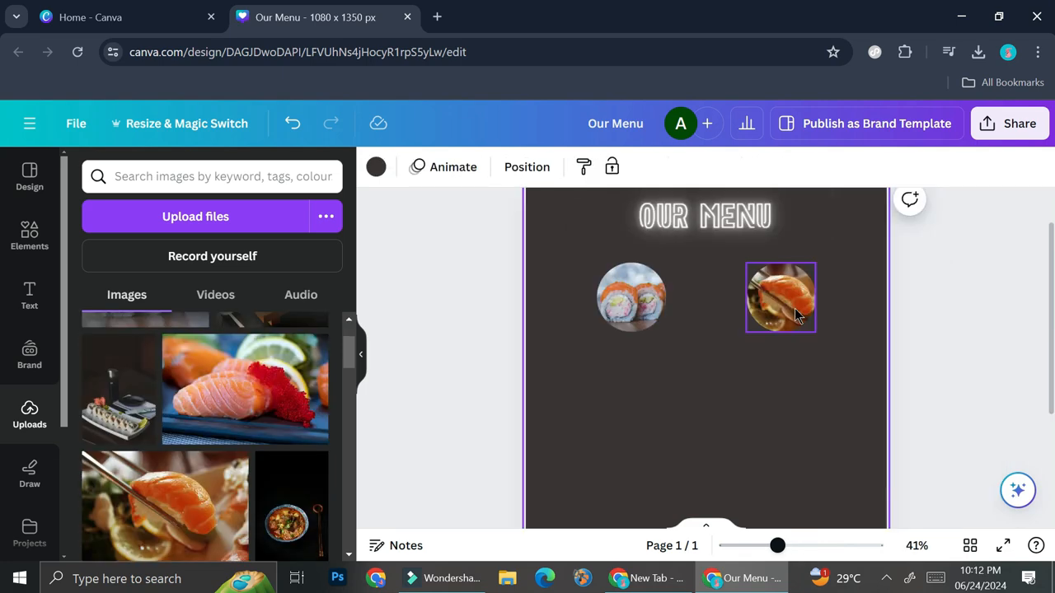
# Add a default heading text and shrink it to size 29.8 so it fits directly beneath the sushi roll circle.
pyautogui.click(462, 328)
pyautogui.click(29, 295)
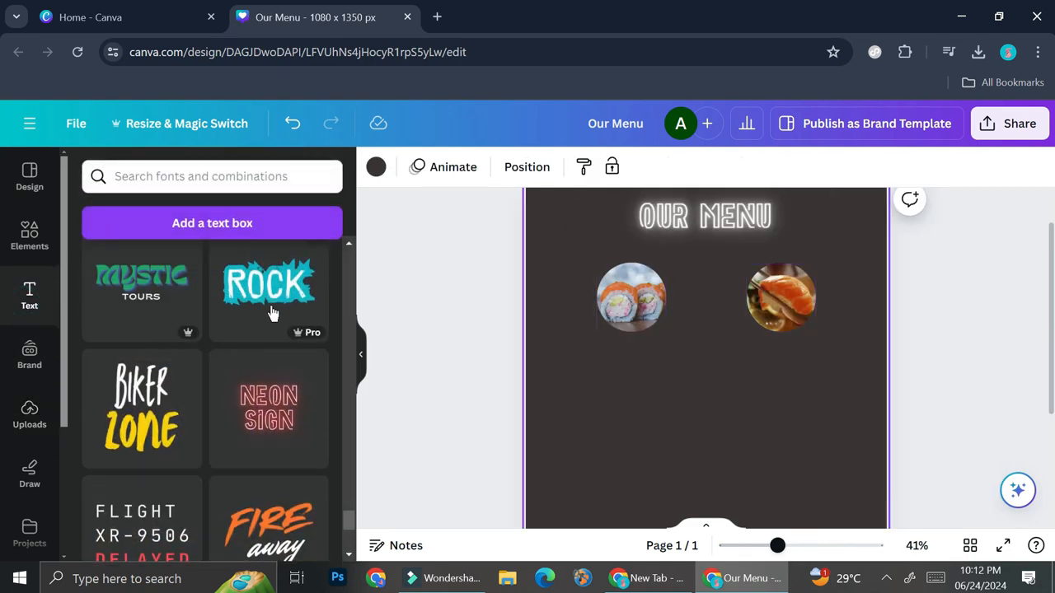
pyautogui.scroll(10, 271, 314)
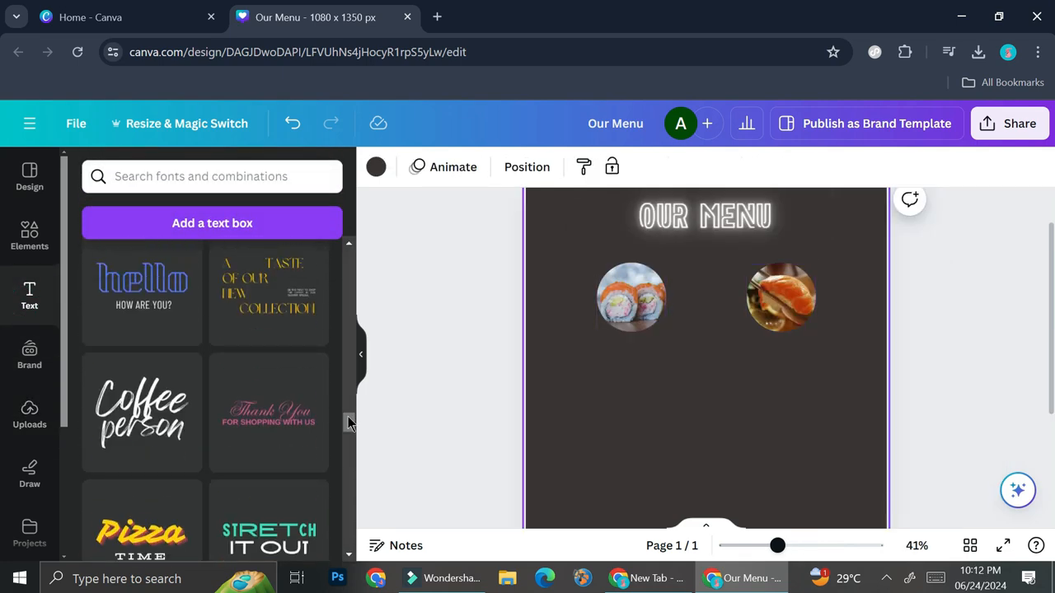
pyautogui.moveTo(348, 424); pyautogui.dragTo(347, 259)
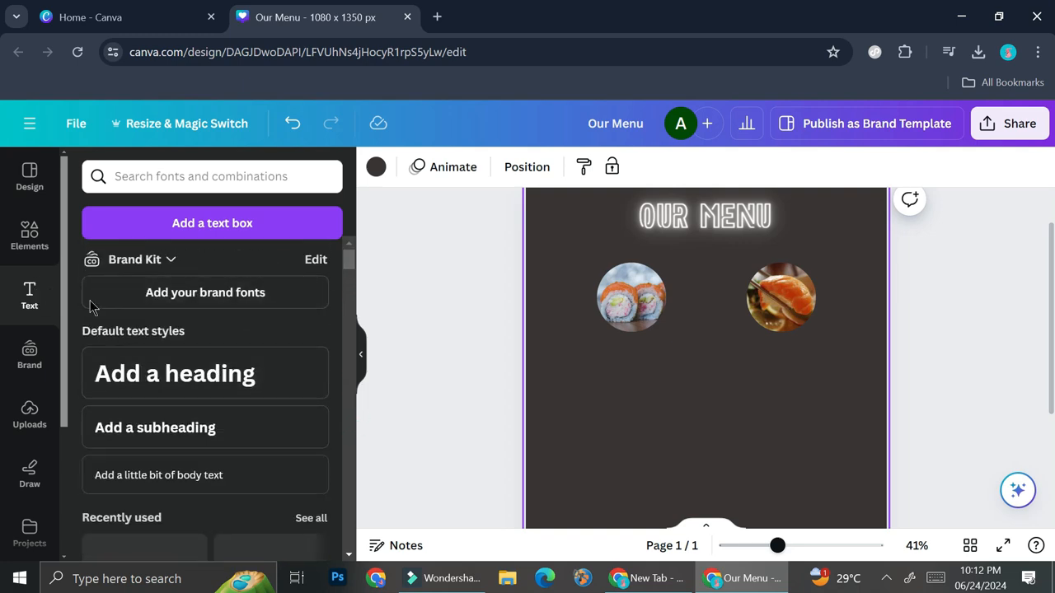
pyautogui.click(231, 372)
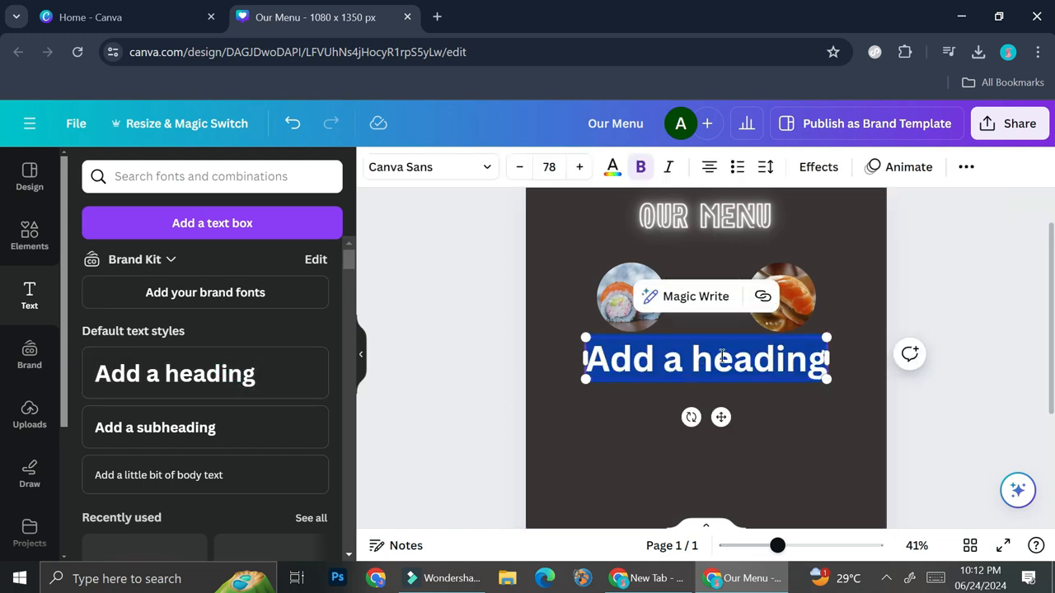
pyautogui.moveTo(827, 383); pyautogui.dragTo(677, 377)
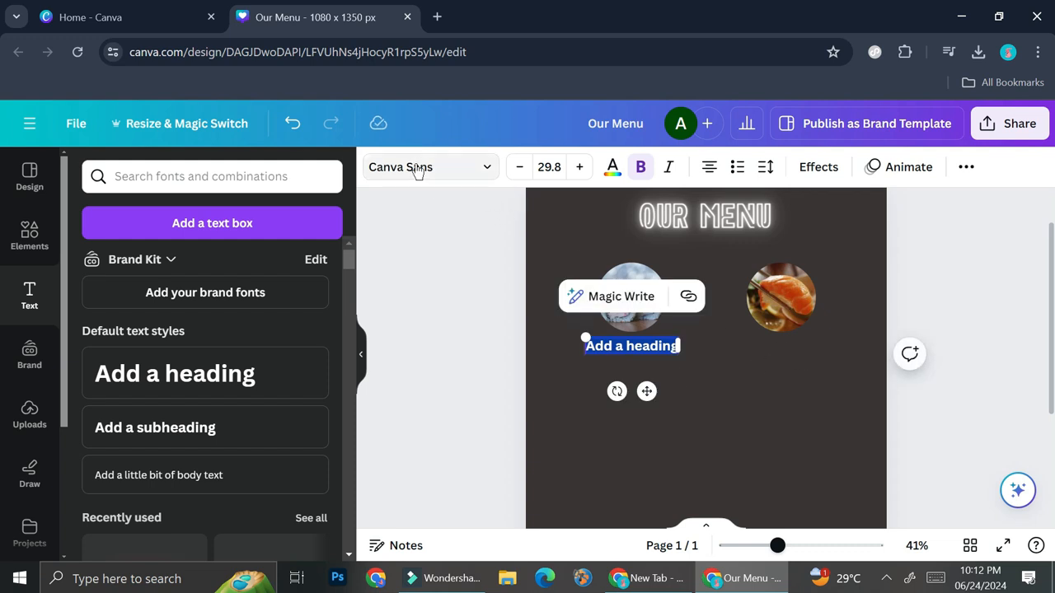
# Look through the document, recommended and uploaded fonts for a typeface for the new heading.
pyautogui.click(490, 170)
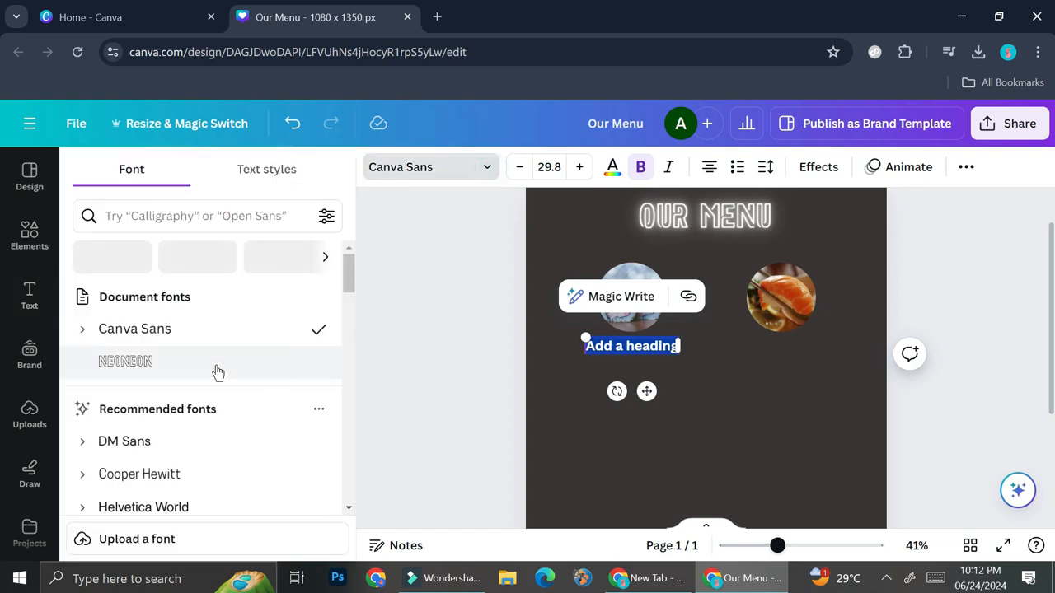
pyautogui.scroll(-1, 261, 375)
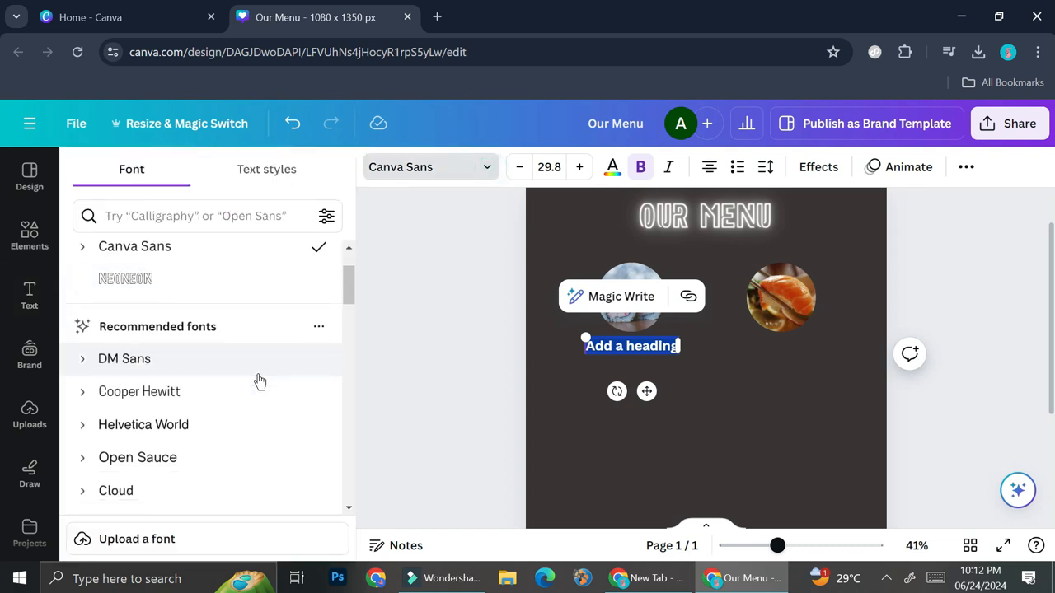
pyautogui.scroll(-3, 260, 381)
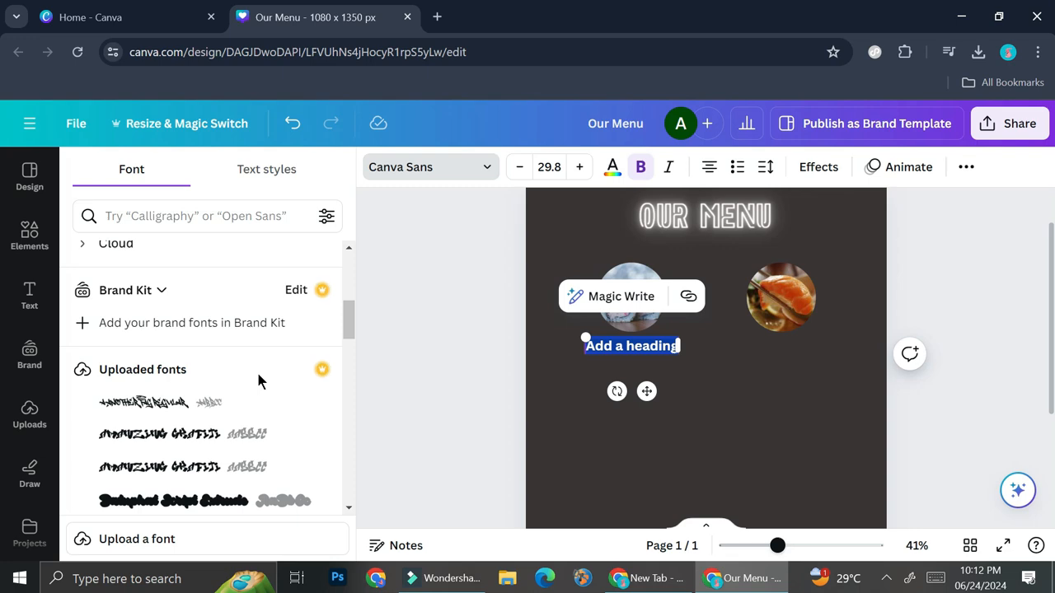
pyautogui.scroll(-15, 258, 380)
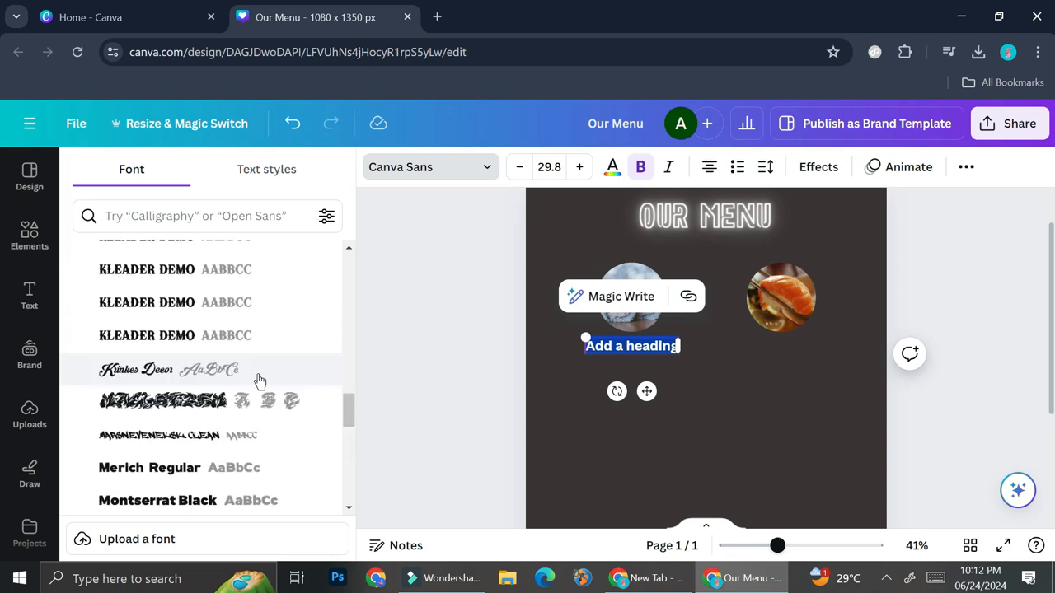
pyautogui.scroll(-3, 259, 381)
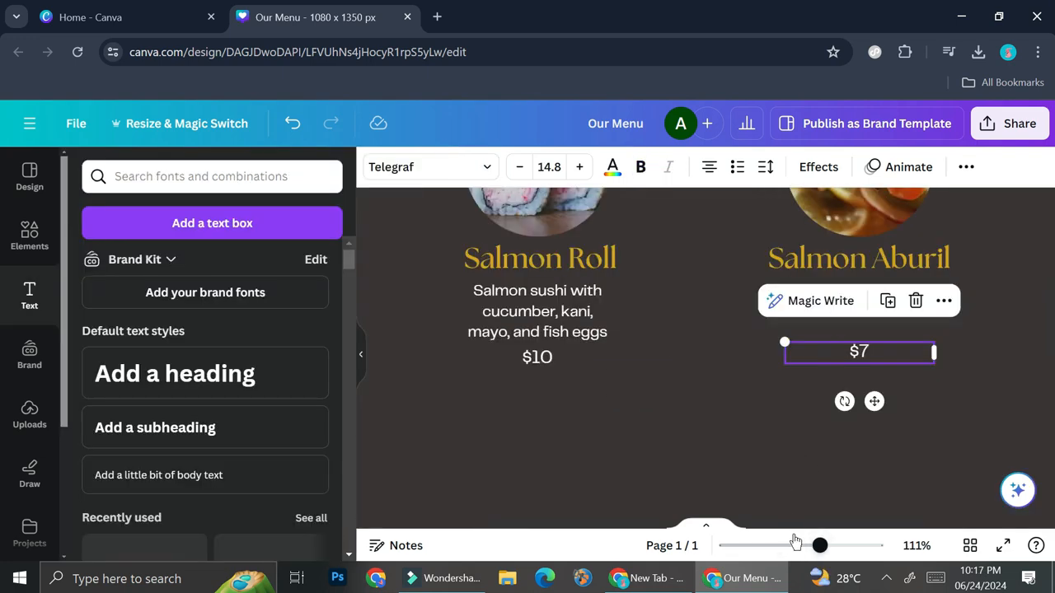
# Deselect the $7 price text and clear the "Frame" search to return to the full elements library.
pyautogui.click(795, 544)
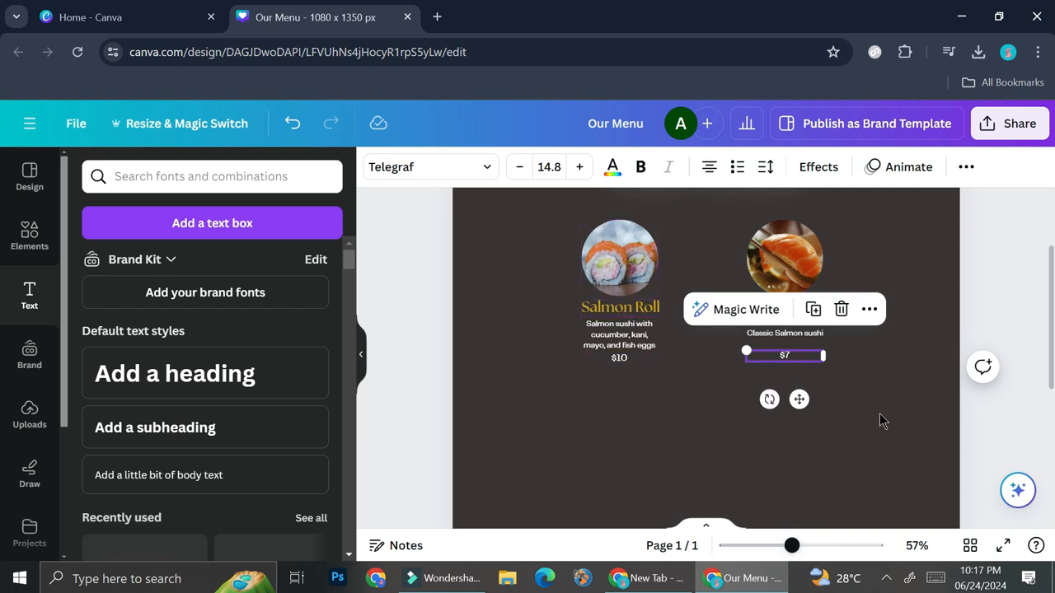
pyautogui.click(844, 416)
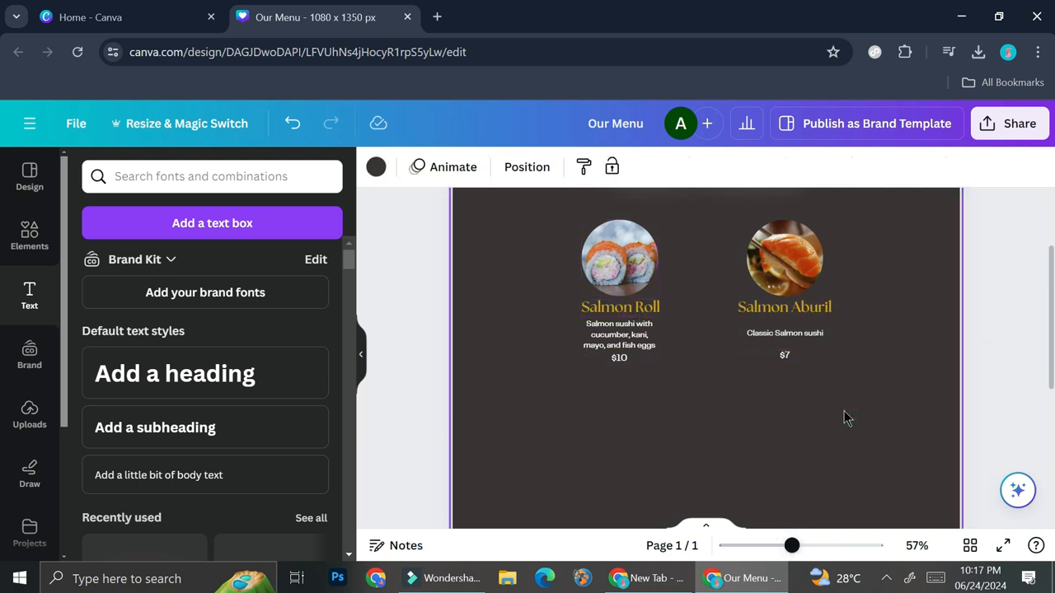
pyautogui.click(758, 545)
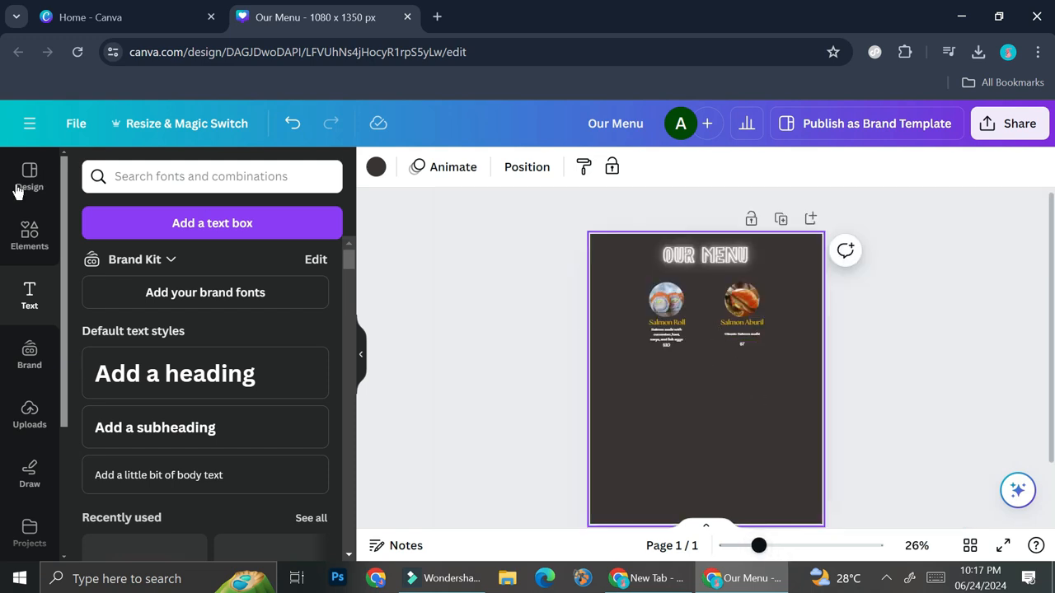
pyautogui.click(30, 236)
pyautogui.click(92, 218)
pyautogui.click(209, 216)
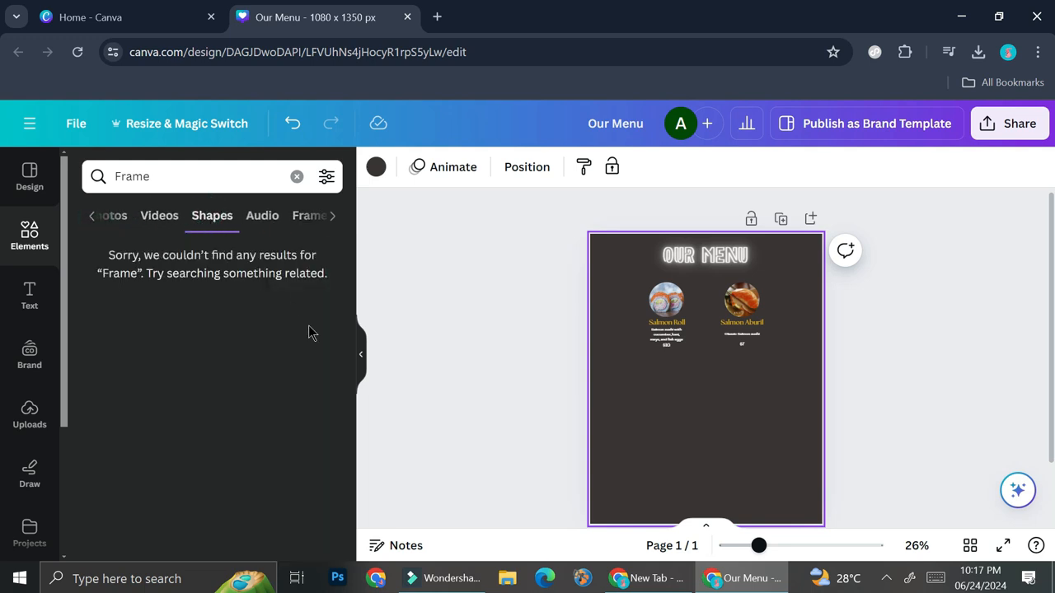
pyautogui.click(297, 176)
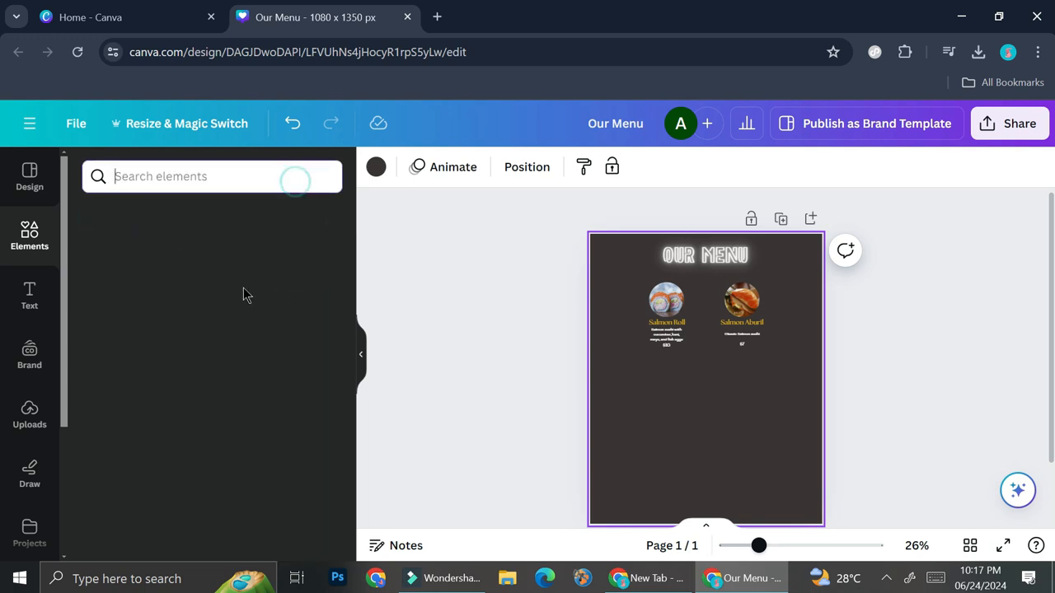
# Add a square shape, stretch it into a full-width band below the two salmon dishes and color it reddish brown.
pyautogui.click(107, 415)
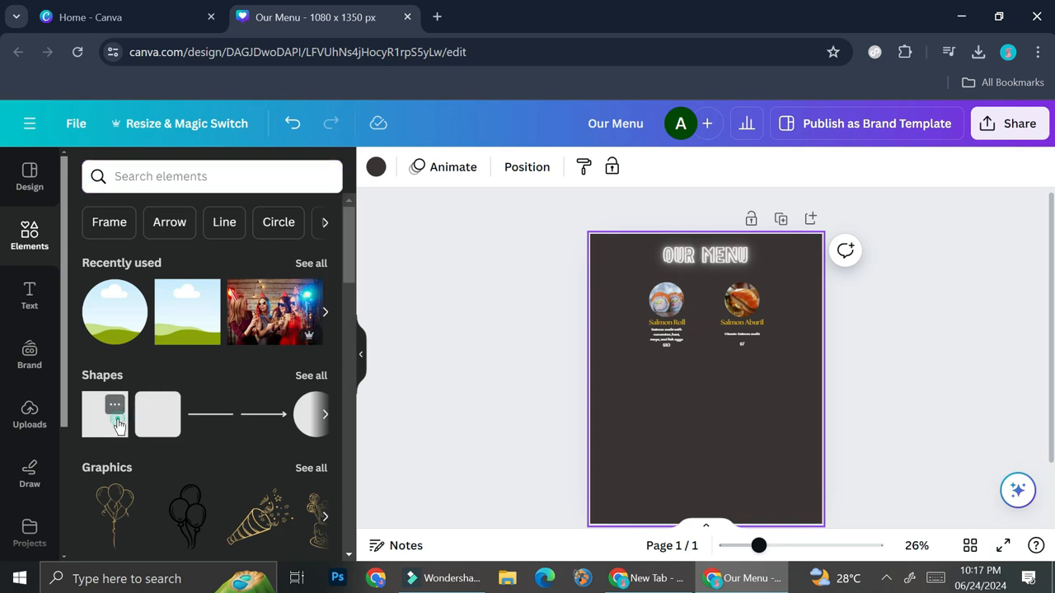
pyautogui.click(784, 388)
pyautogui.click(707, 373)
pyautogui.moveTo(706, 373); pyautogui.dragTo(801, 406)
pyautogui.click(801, 413)
pyautogui.click(868, 405)
pyautogui.scroll(-1, 781, 392)
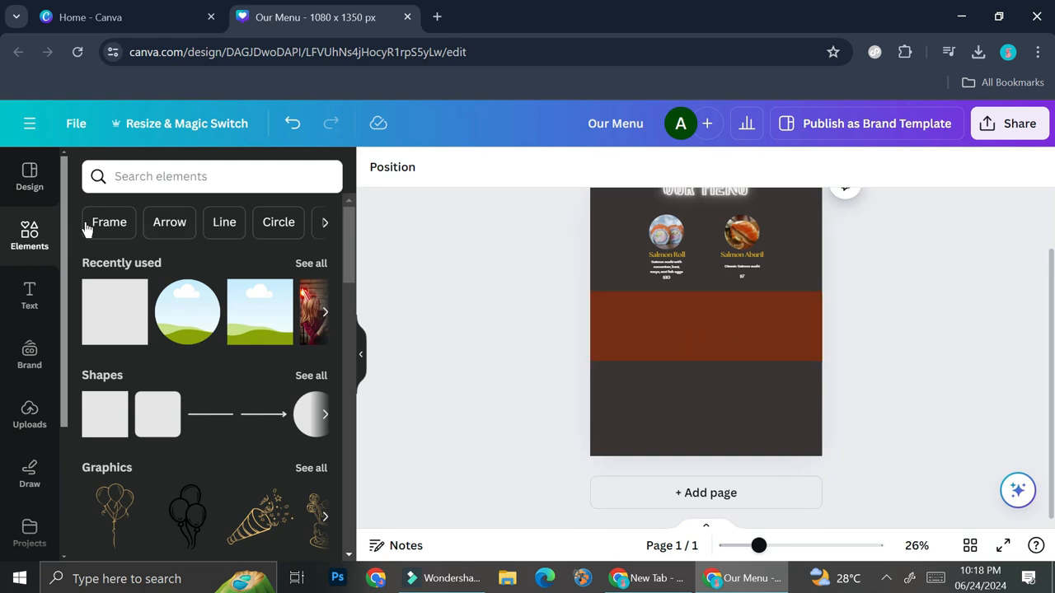
# Find "pattern" graphics and cover the reddish-brown band with the white zigzag line pattern.
pyautogui.click(231, 181)
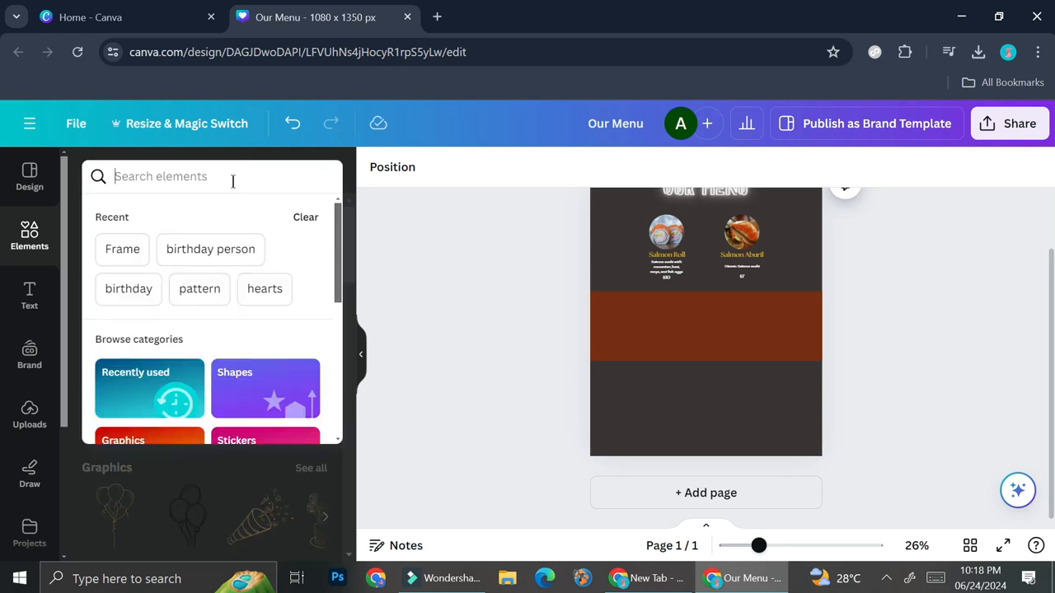
pyautogui.click(199, 289)
pyautogui.click(288, 449)
pyautogui.moveTo(678, 335); pyautogui.dragTo(635, 330)
pyautogui.moveTo(759, 546); pyautogui.dragTo(765, 546)
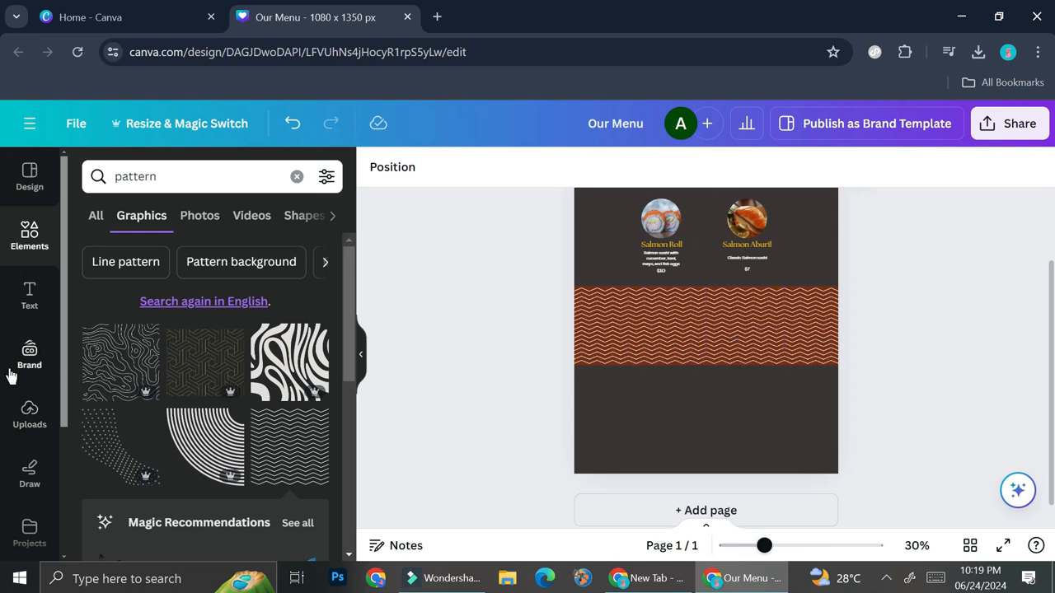
# Place the uploaded photo of the noodle soup with herbs and sprouts on the page and move it down over the patterned band.
pyautogui.click(32, 414)
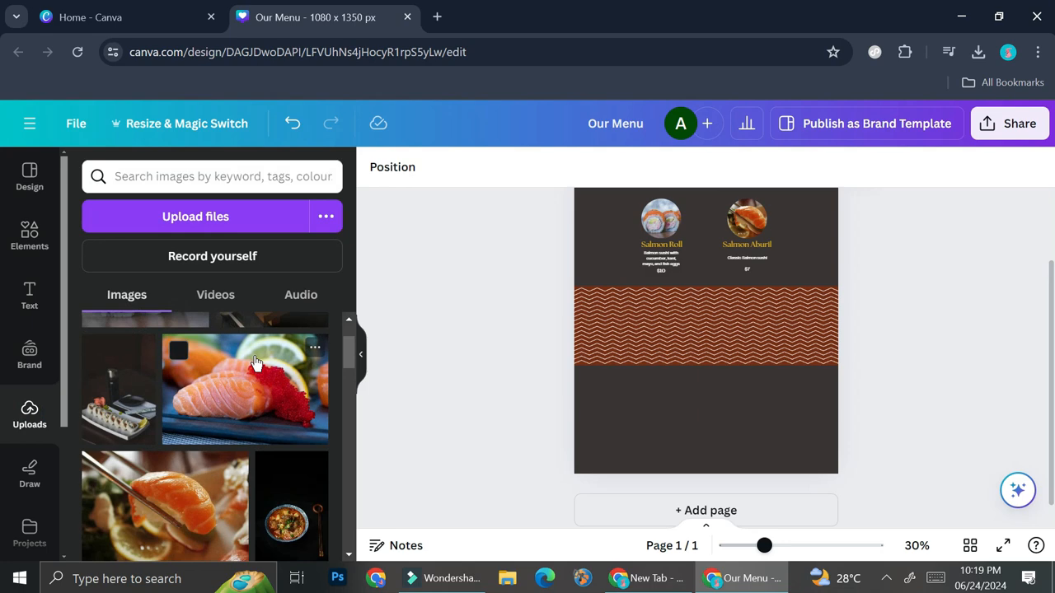
pyautogui.scroll(-2, 255, 363)
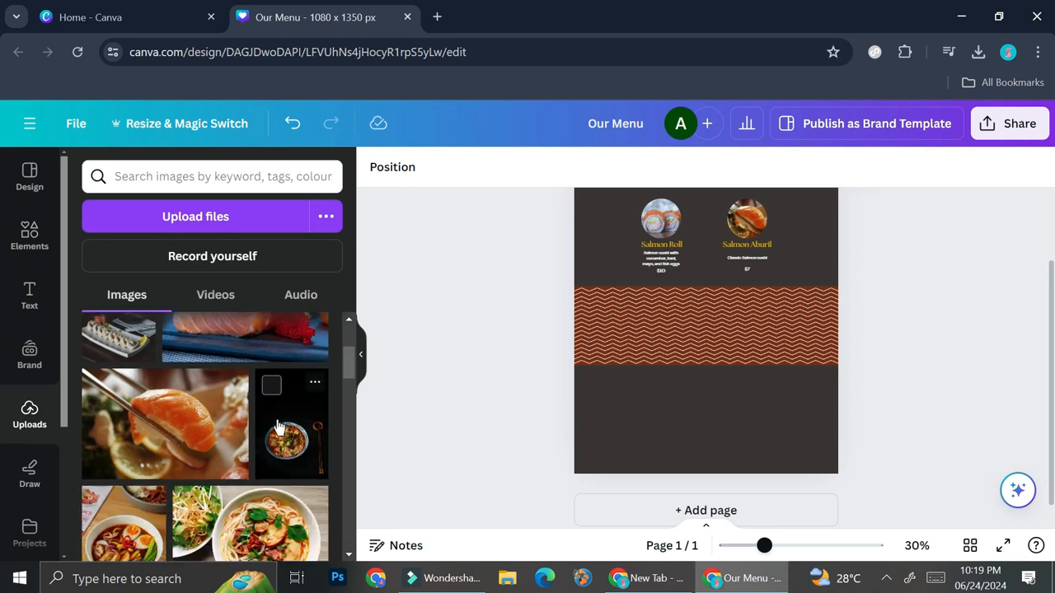
pyautogui.scroll(-2, 294, 447)
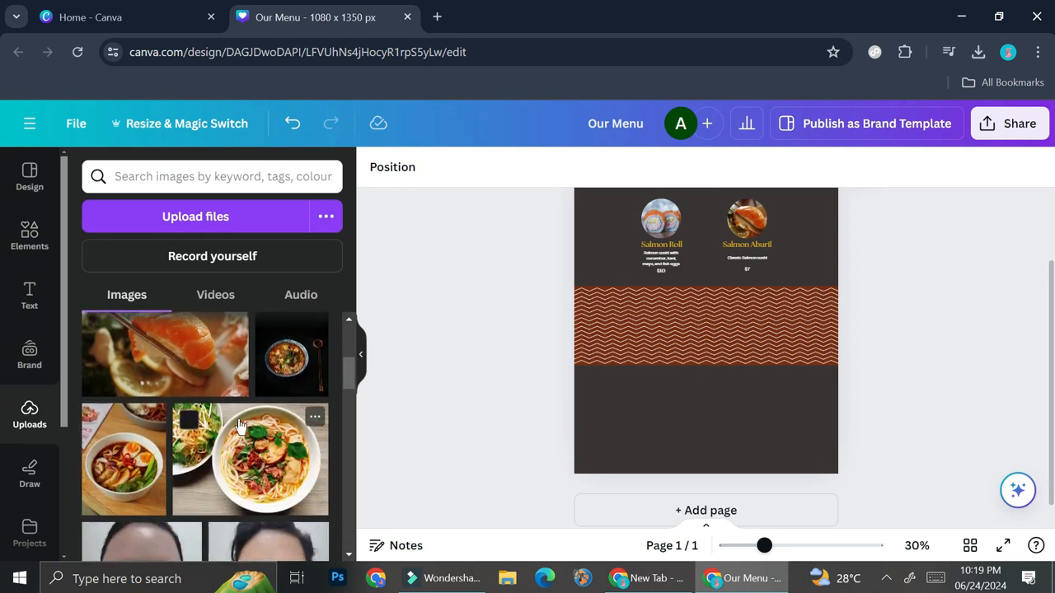
pyautogui.click(261, 454)
pyautogui.scroll(2, 334, 390)
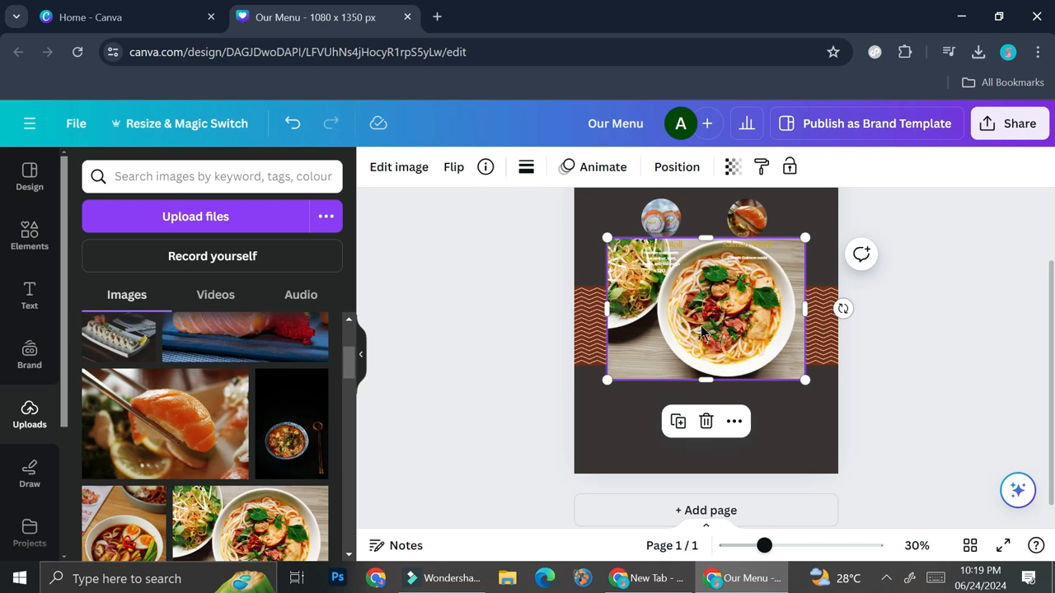
pyautogui.moveTo(731, 334); pyautogui.dragTo(731, 370)
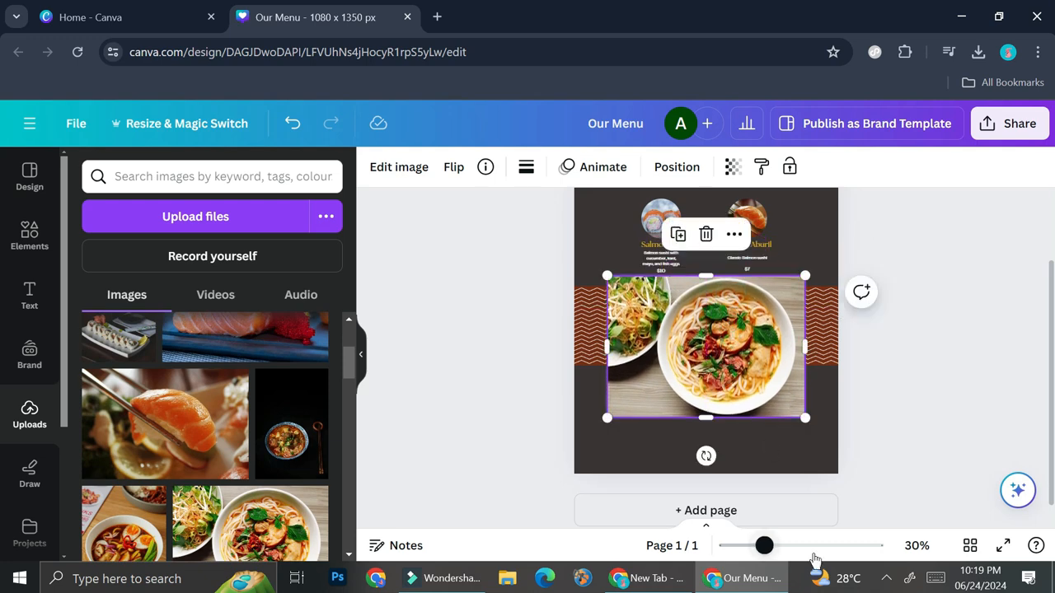
# Remove the background of the noodle soup photo with BG Remover.
pyautogui.click(792, 547)
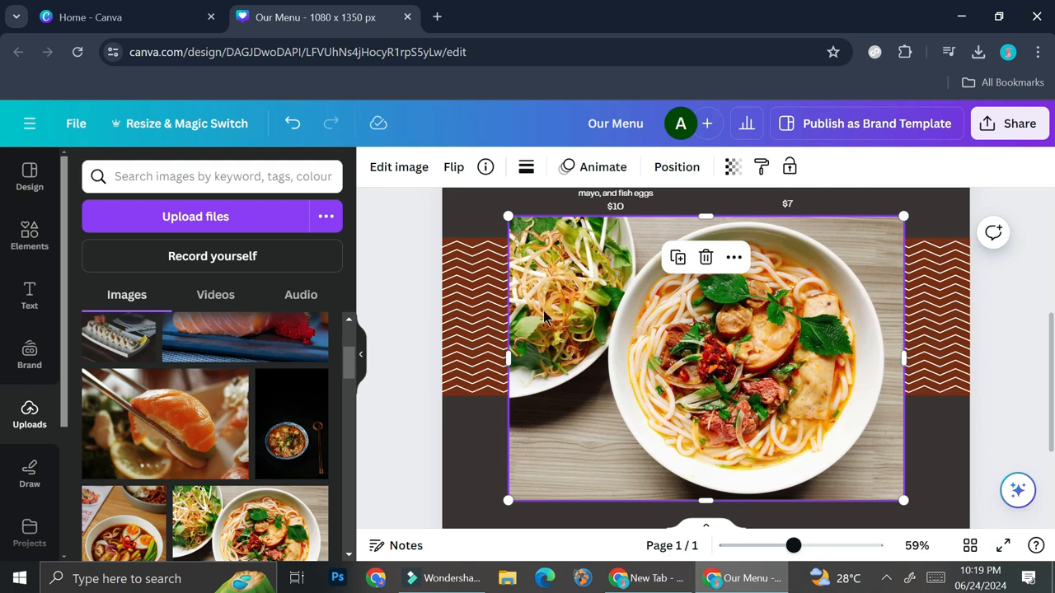
pyautogui.click(396, 168)
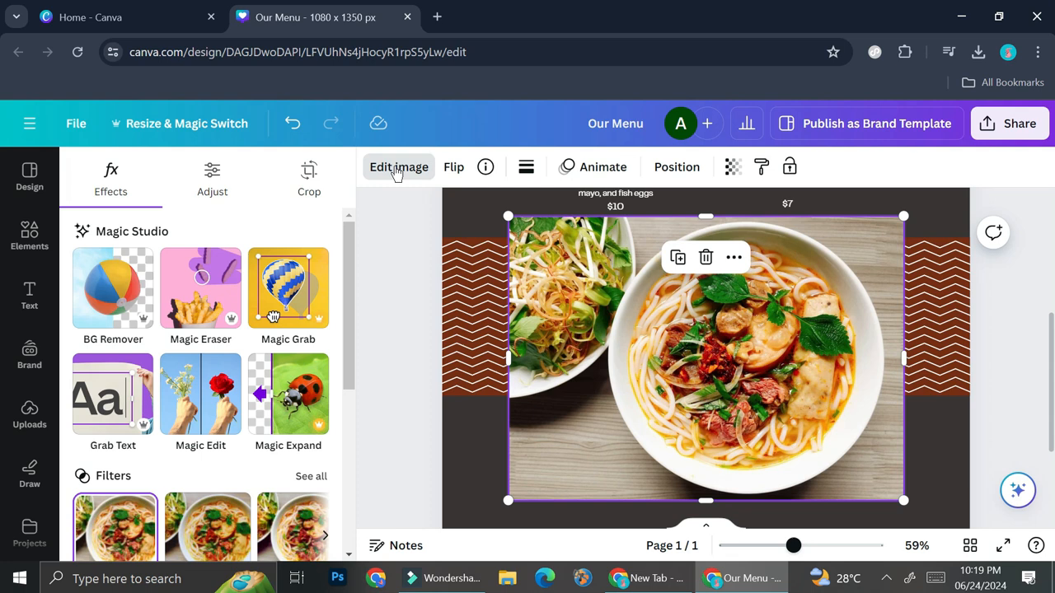
pyautogui.click(110, 287)
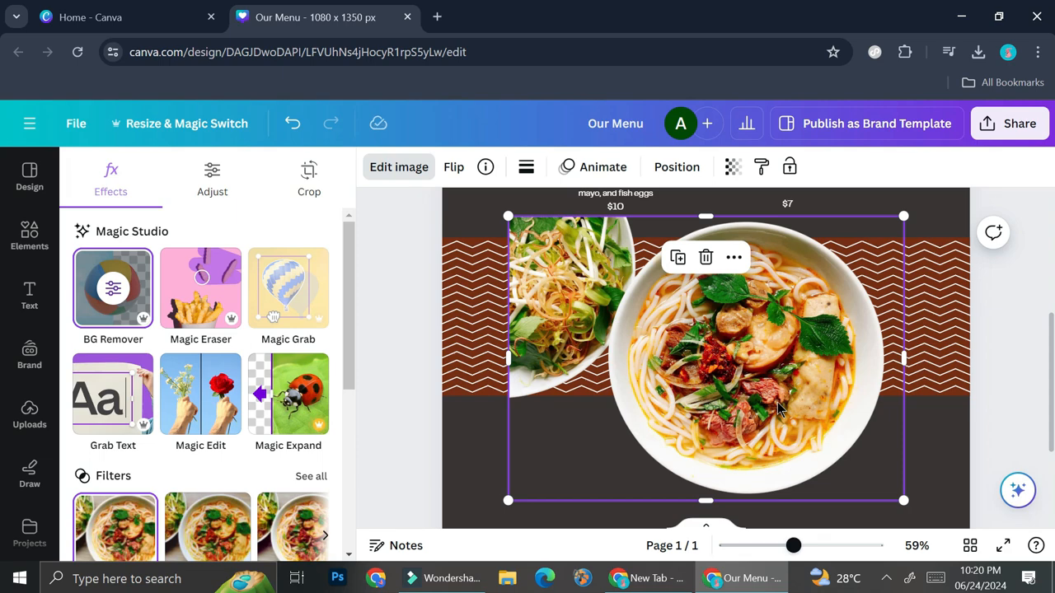
pyautogui.scroll(3, 779, 409)
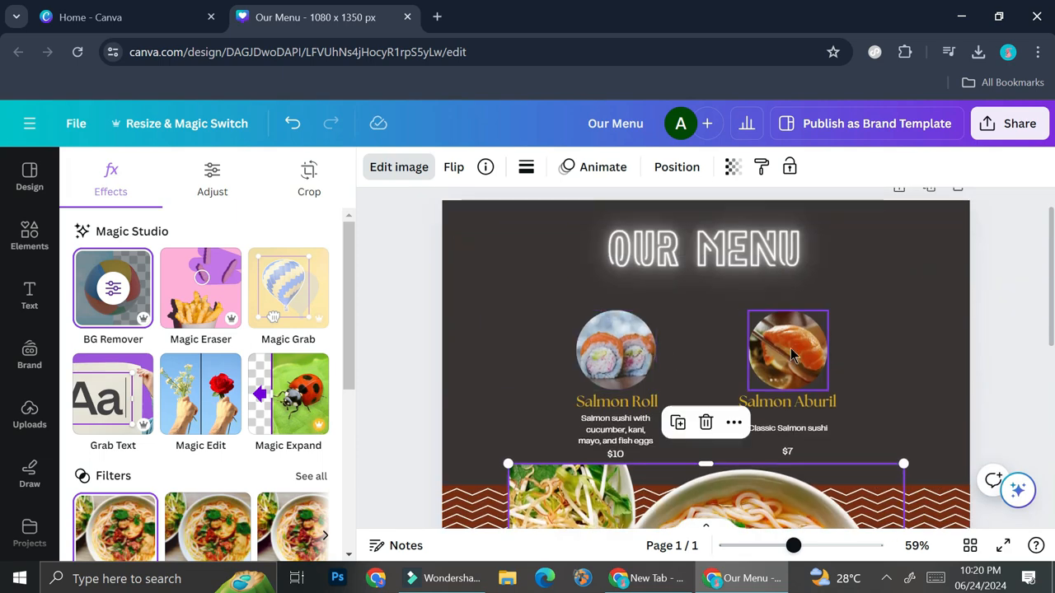
pyautogui.scroll(-2, 697, 346)
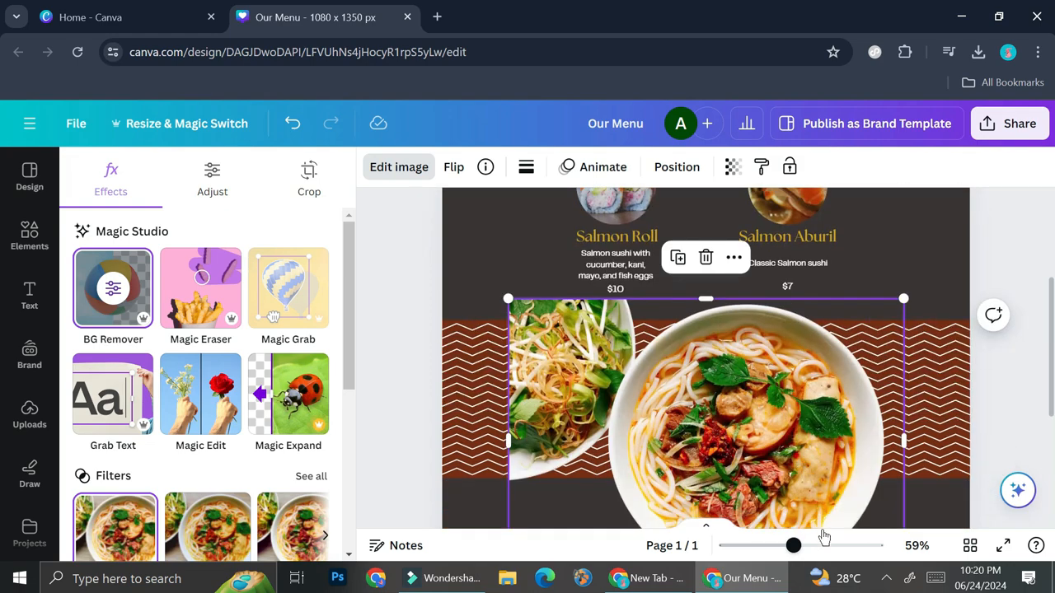
# Erase the bowl of sprouts and herbs beside the noodle soup with Magic Eraser, leaving only the noodle bowl.
pyautogui.click(822, 537)
pyautogui.scroll(-3, 658, 417)
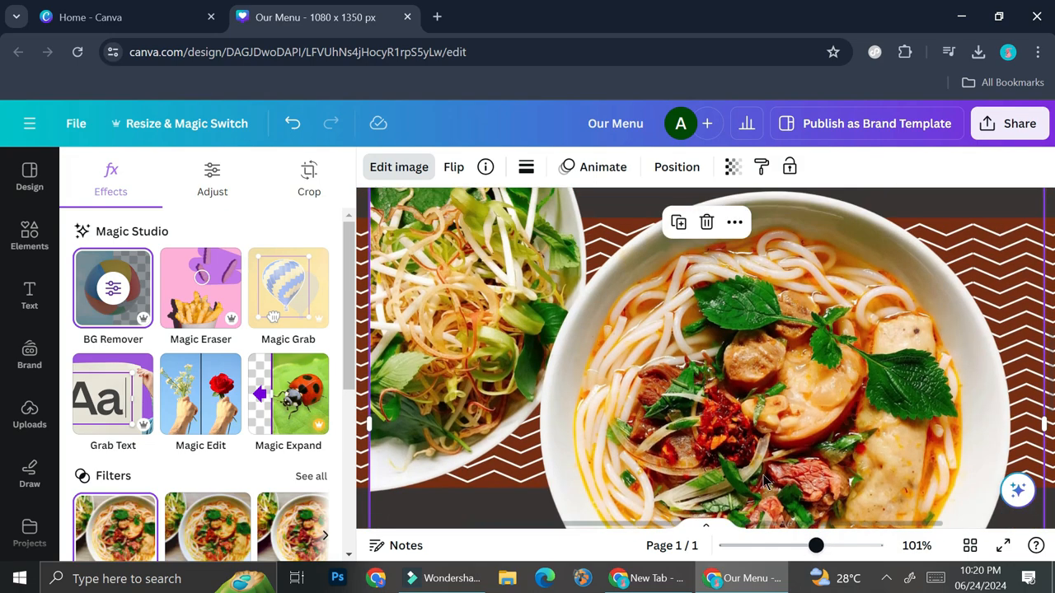
pyautogui.moveTo(816, 546); pyautogui.dragTo(789, 548)
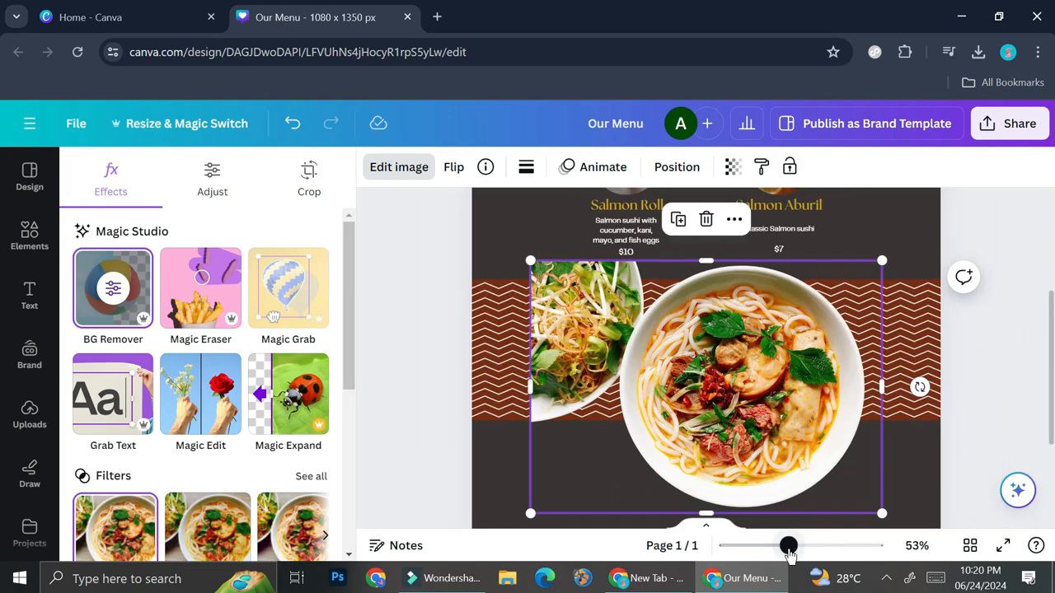
pyautogui.click(224, 277)
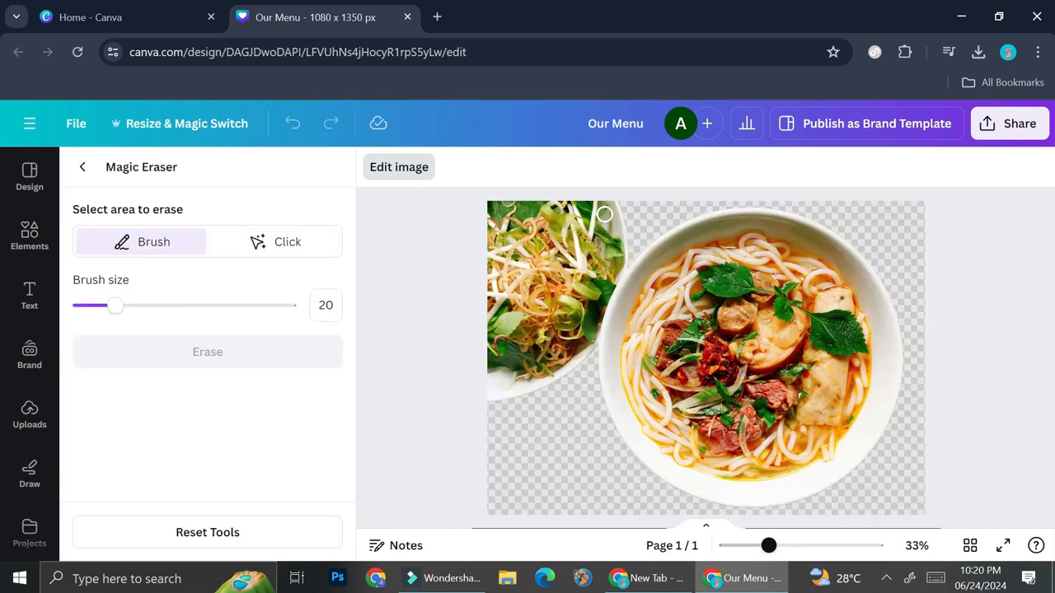
pyautogui.moveTo(517, 216)
pyautogui.mouseDown()
pyautogui.moveTo(483, 211)
pyautogui.moveTo(582, 320)
pyautogui.moveTo(615, 193)
pyautogui.moveTo(616, 230)
pyautogui.moveTo(522, 247)
pyautogui.moveTo(568, 200)
pyautogui.mouseUp()
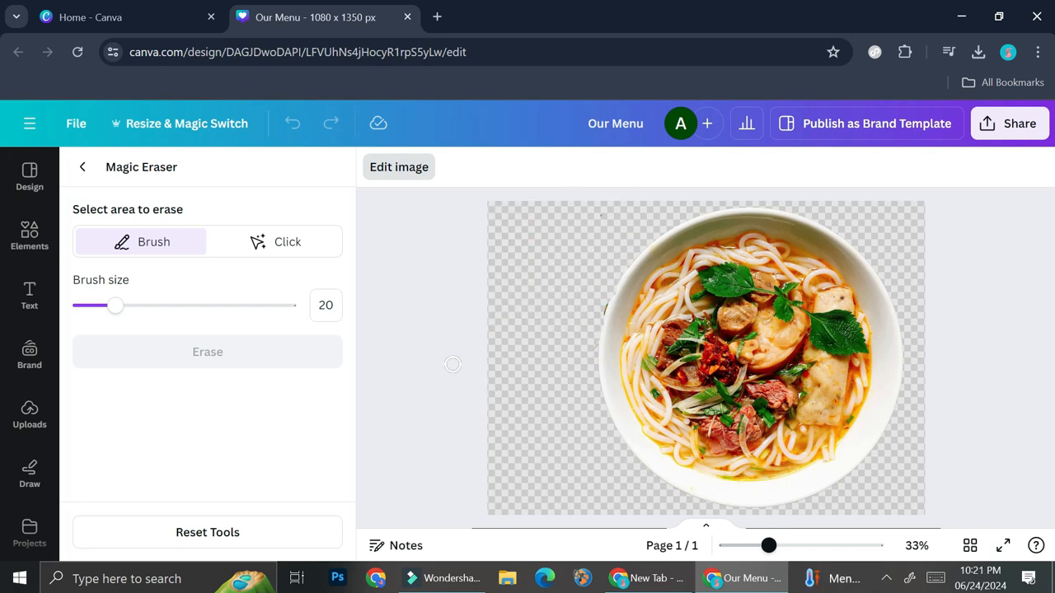
pyautogui.click(404, 167)
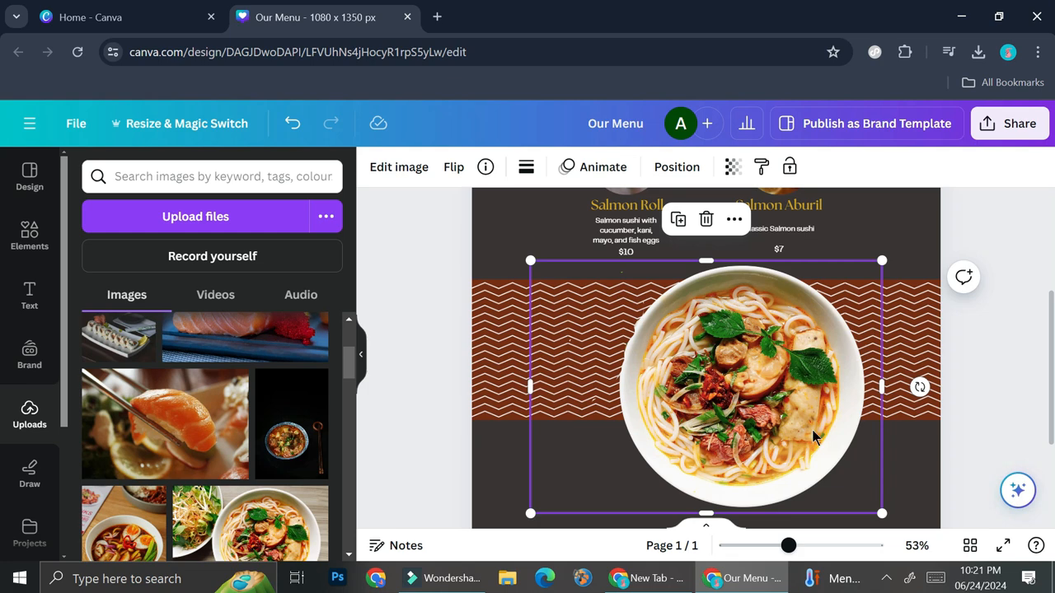
# Crop the empty area left of the noodle bowl, then shrink the image and place it at the band's left end.
pyautogui.click(404, 167)
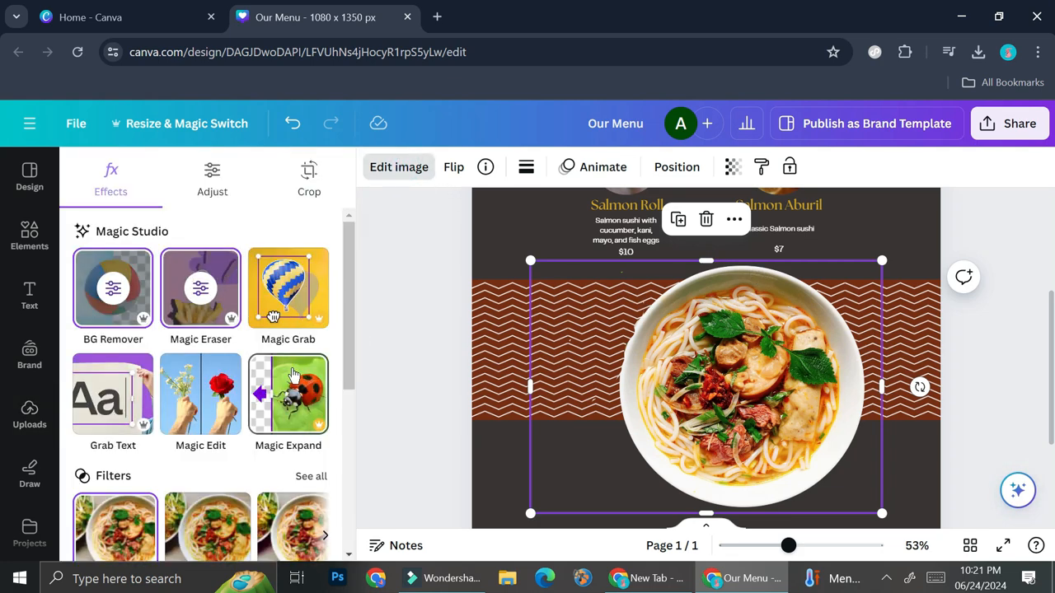
pyautogui.click(307, 188)
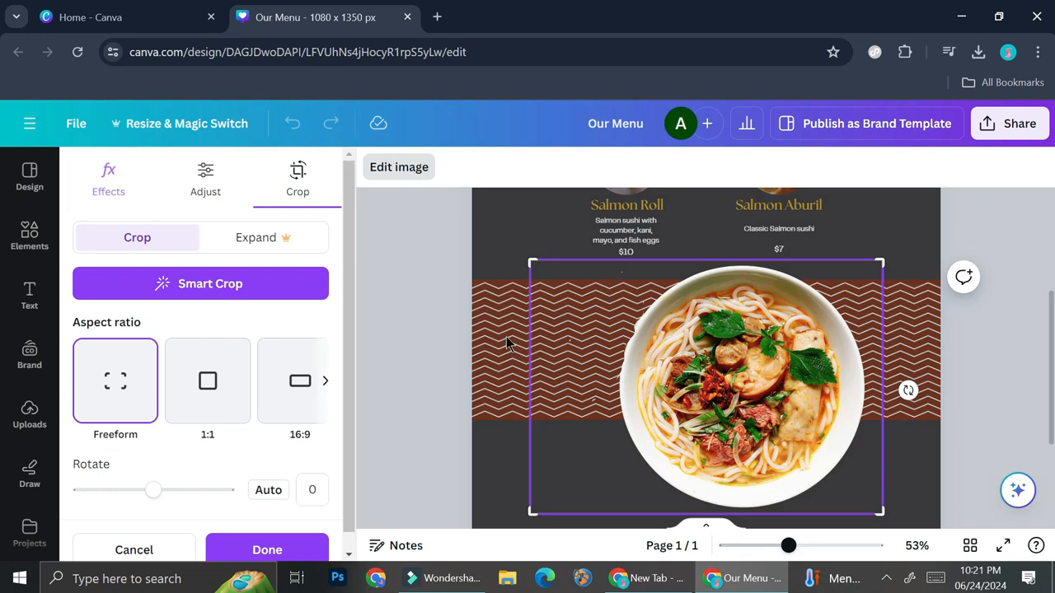
pyautogui.moveTo(533, 263); pyautogui.dragTo(602, 261)
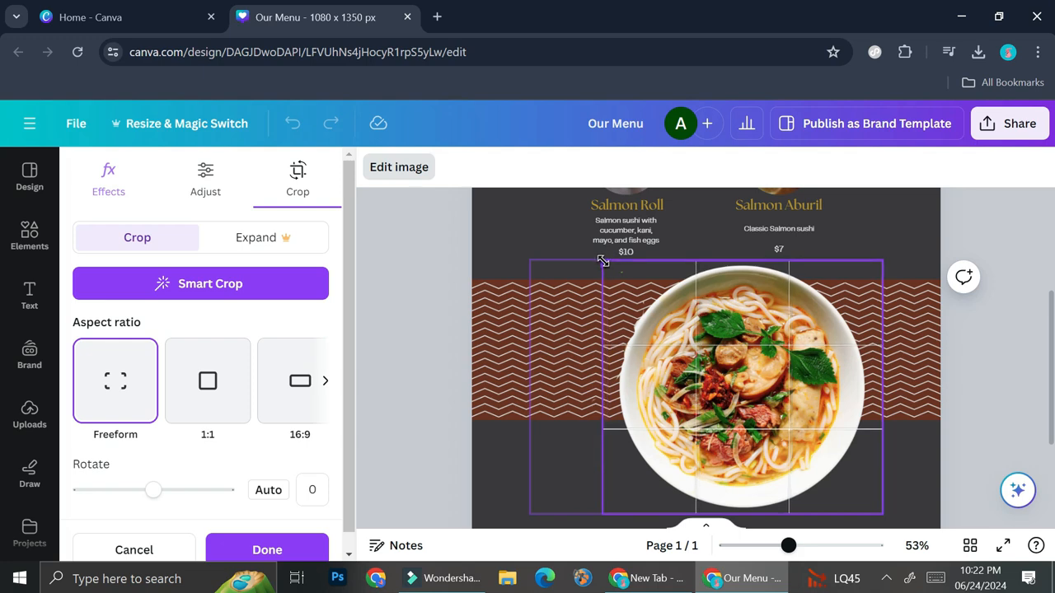
pyautogui.moveTo(603, 260); pyautogui.dragTo(602, 260)
pyautogui.press('Return')
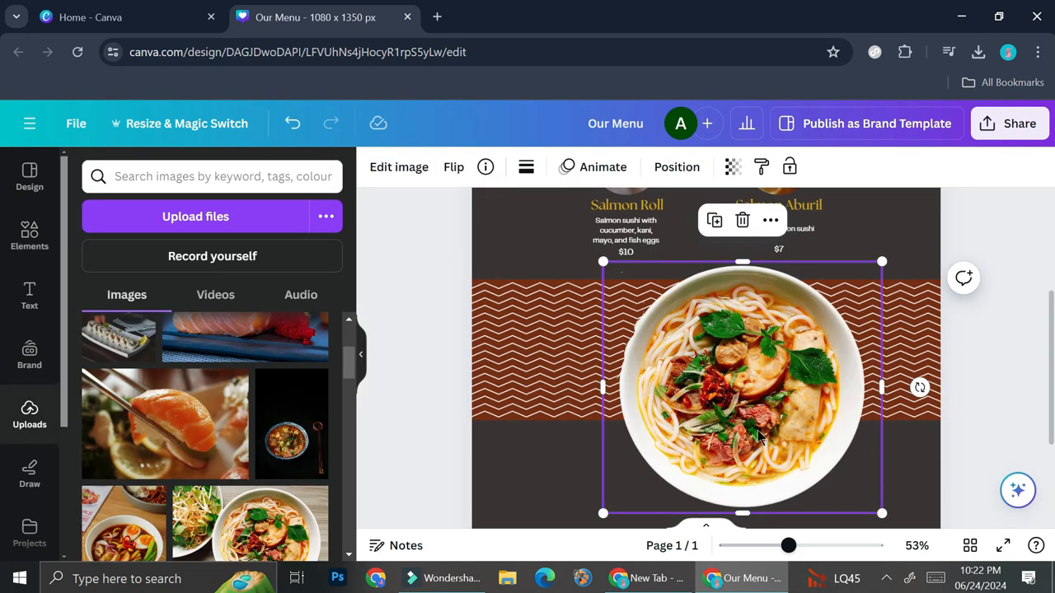
pyautogui.moveTo(881, 513); pyautogui.dragTo(691, 360)
pyautogui.moveTo(665, 313); pyautogui.dragTo(571, 337)
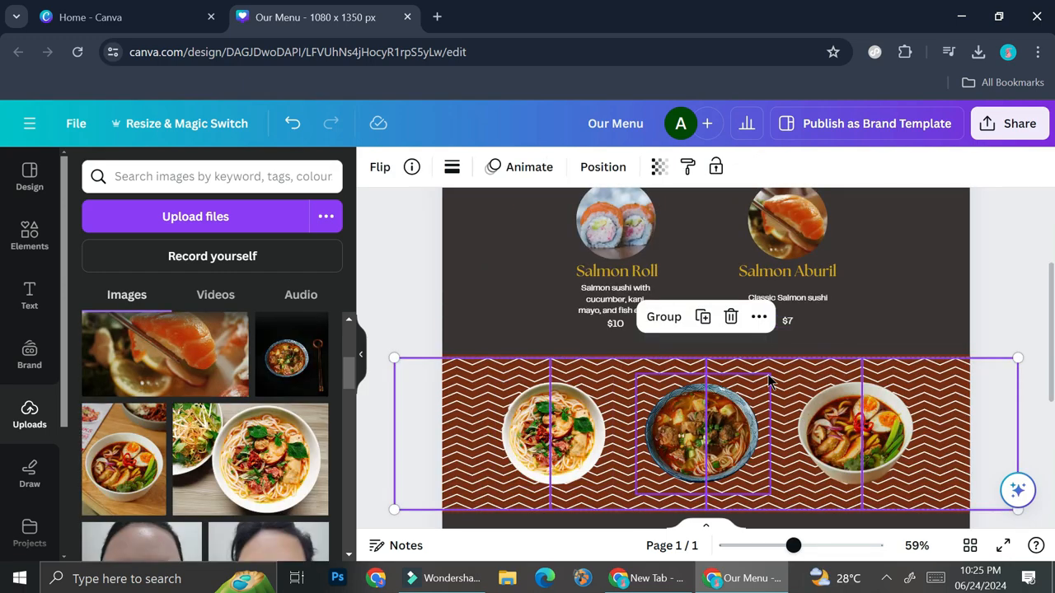
# Set the transparency of the white zigzag pattern on the reddish-brown band to 18.
pyautogui.scroll(-2, 768, 381)
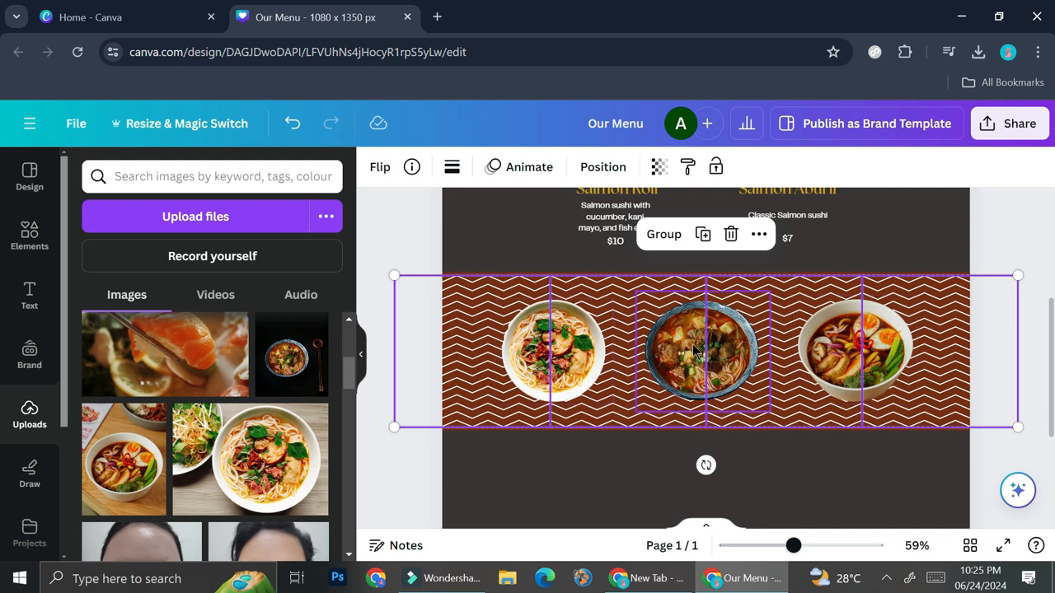
pyautogui.click(659, 166)
pyautogui.moveTo(617, 245); pyautogui.dragTo(523, 262)
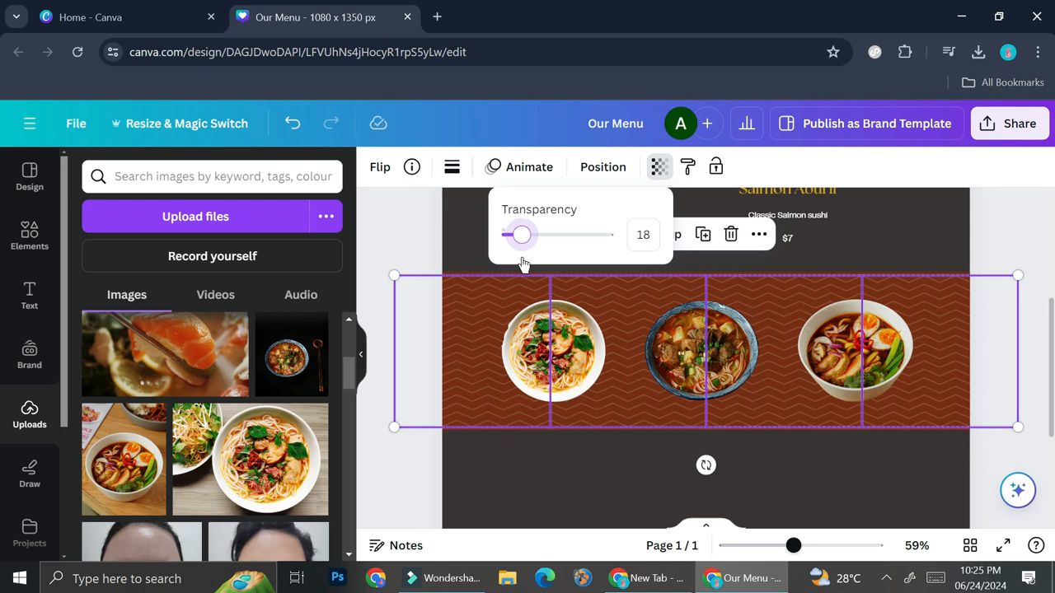
pyautogui.click(1017, 248)
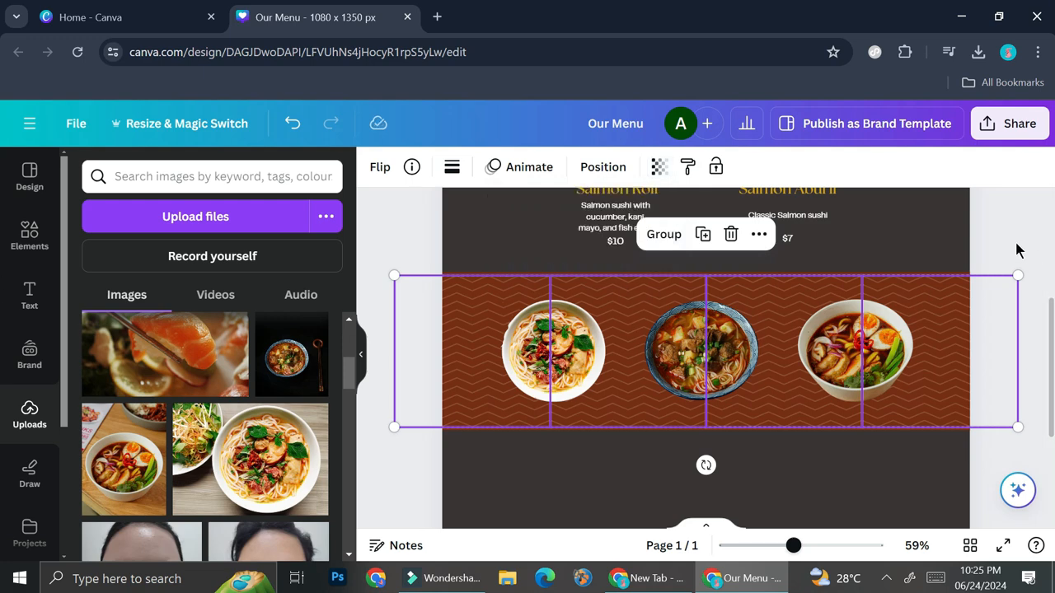
pyautogui.click(1017, 250)
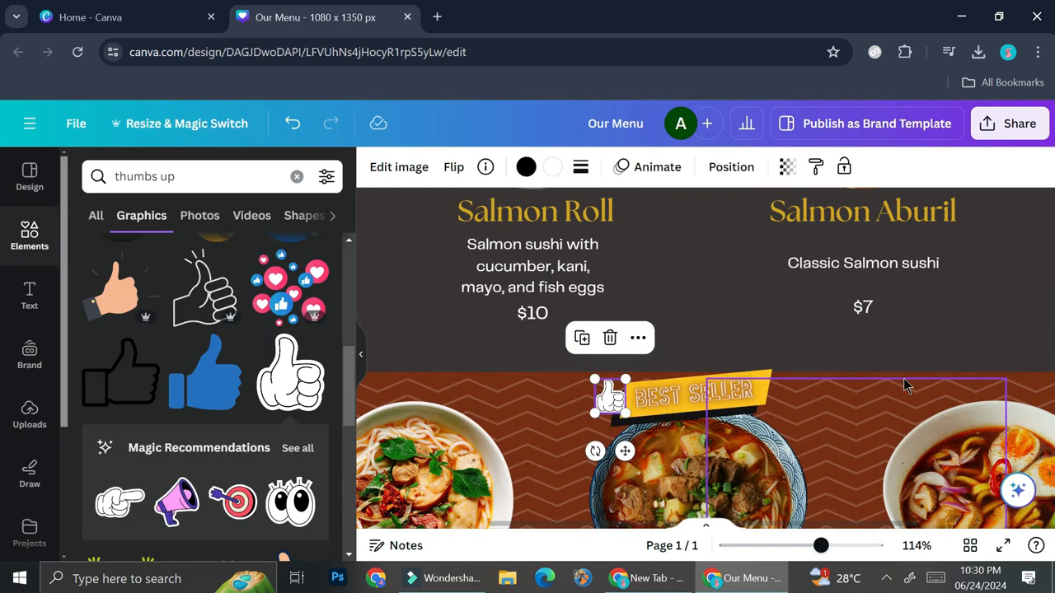
# Review the menu page, including the "BEST SELLER" badge with thumbs-up on Ramen B and the empty area below the band.
pyautogui.scroll(-3, 903, 383)
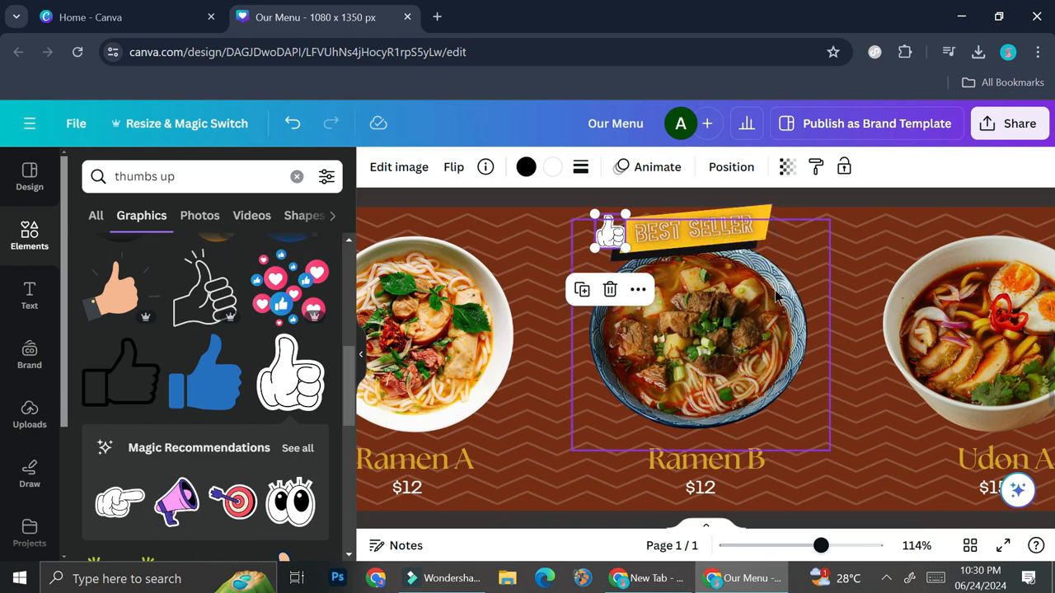
pyautogui.moveTo(796, 547); pyautogui.dragTo(779, 547)
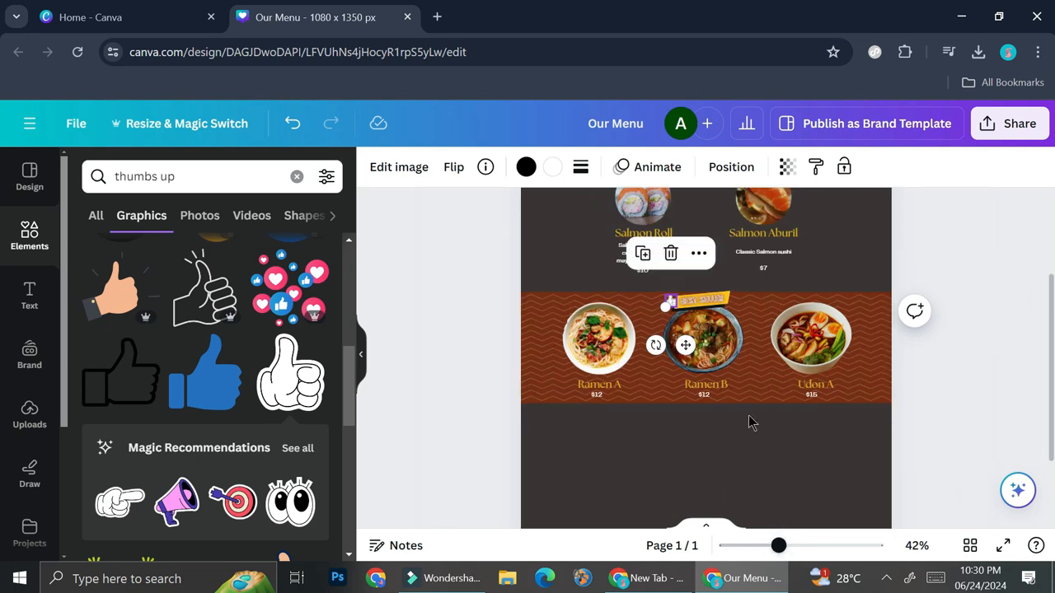
pyautogui.scroll(3, 758, 431)
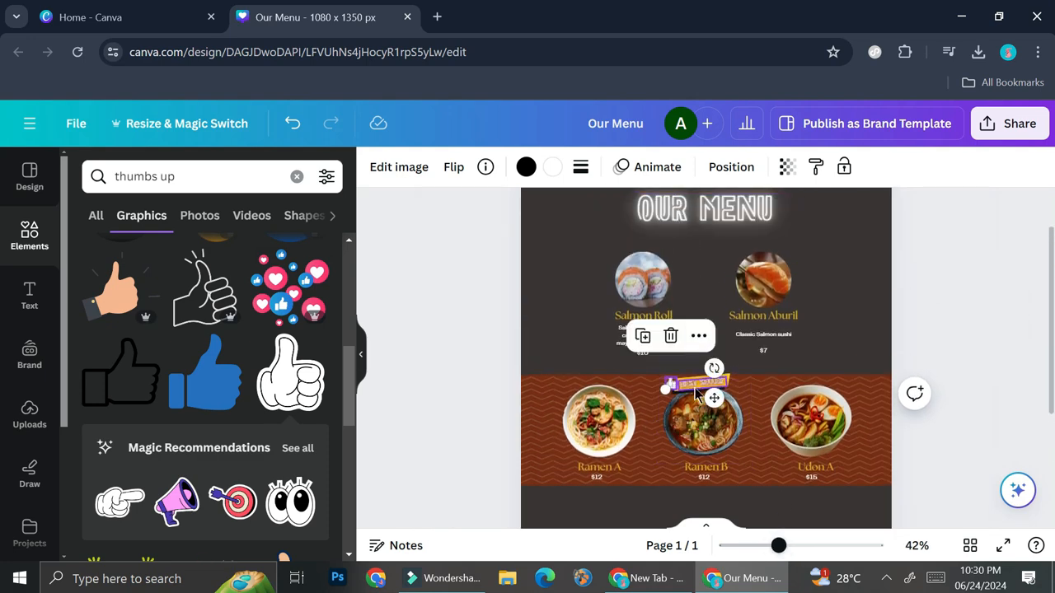
pyautogui.click(810, 547)
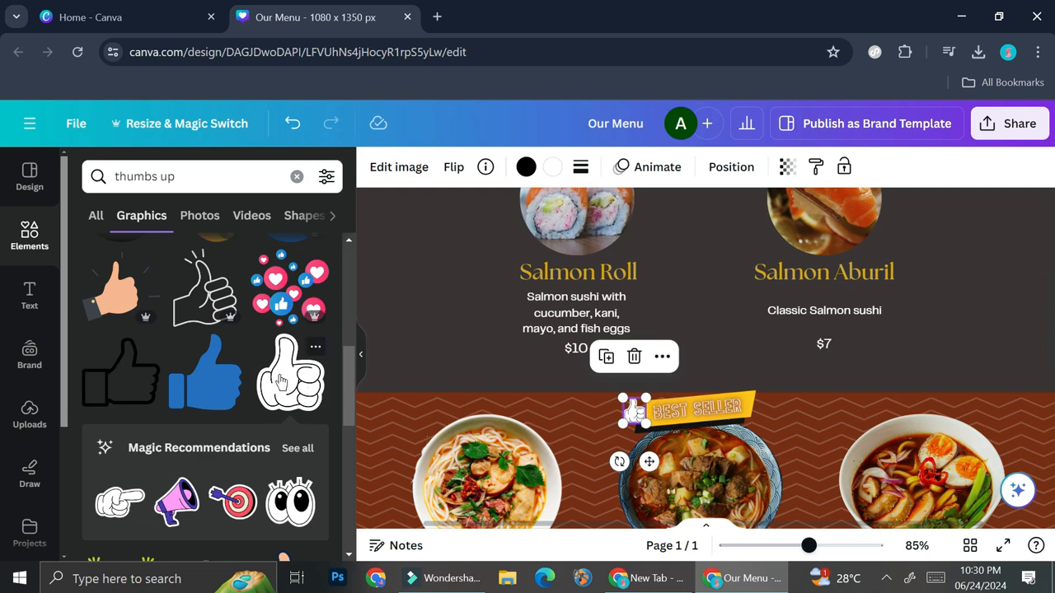
pyautogui.click(777, 546)
pyautogui.scroll(-2, 822, 478)
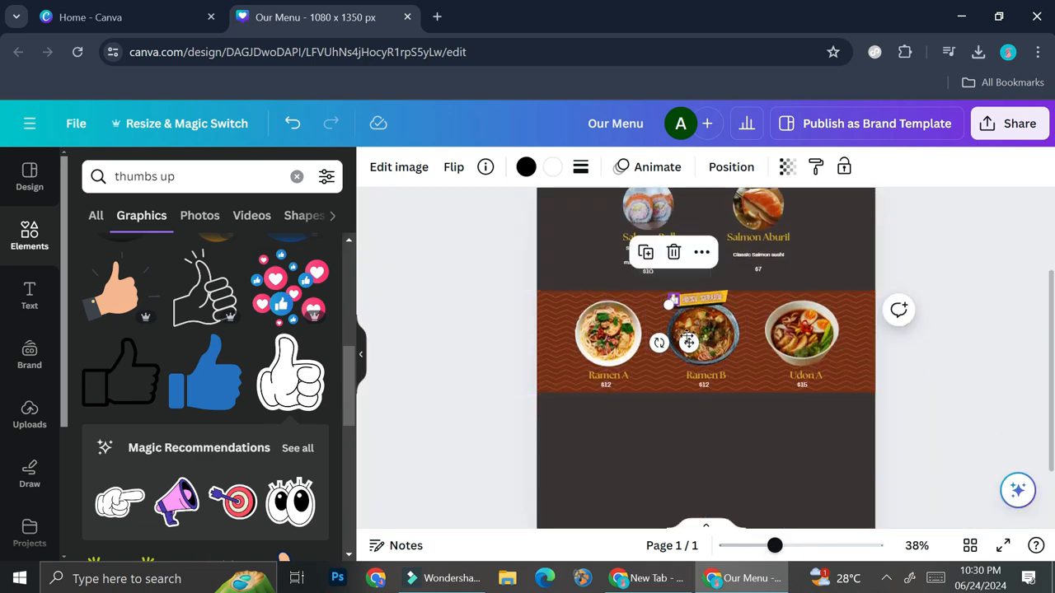
pyautogui.click(934, 397)
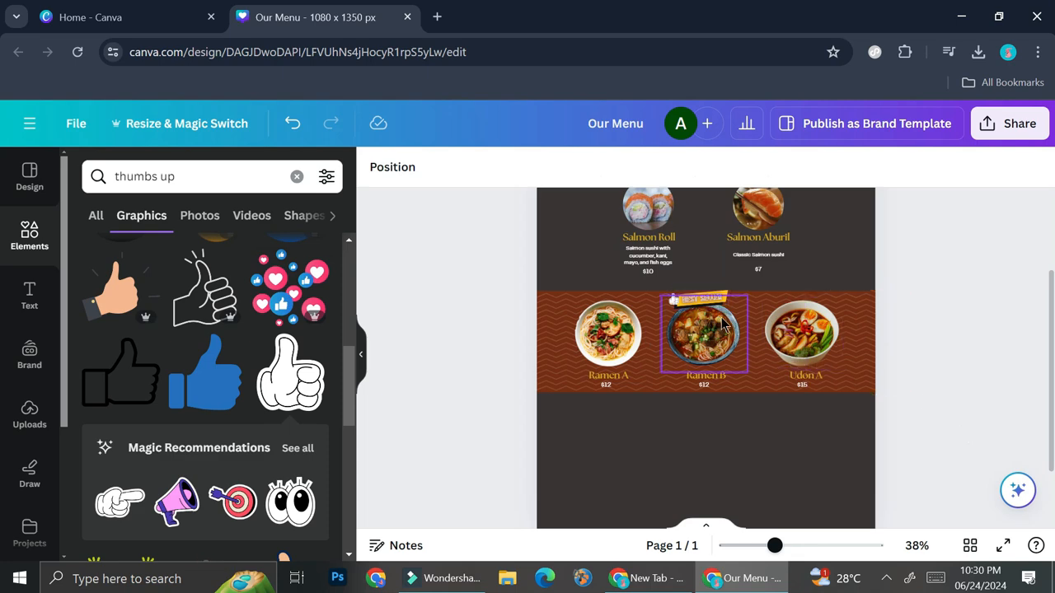
pyautogui.scroll(-2, 772, 321)
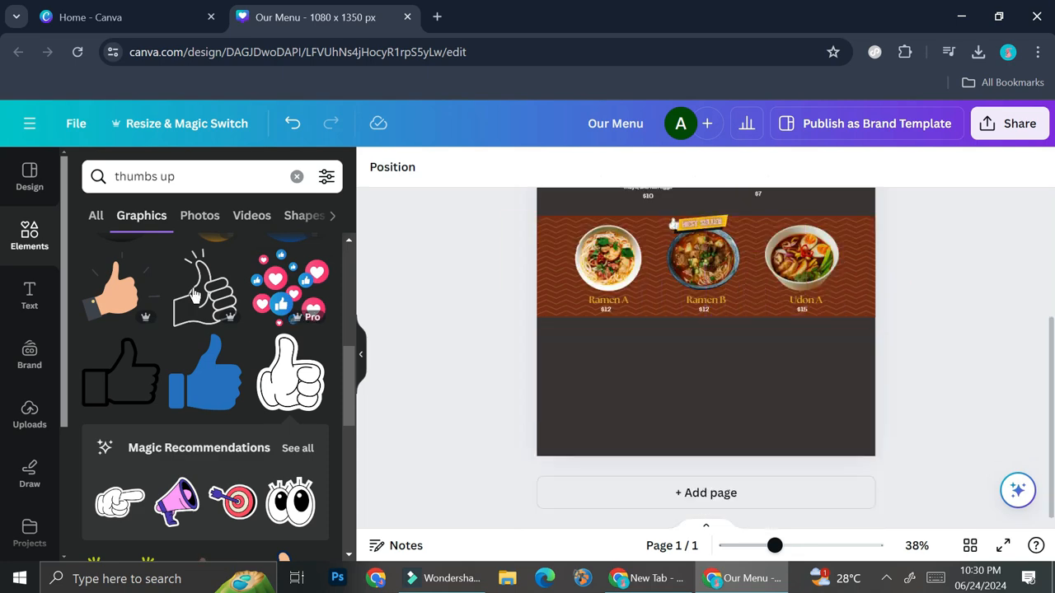
pyautogui.scroll(4, 636, 329)
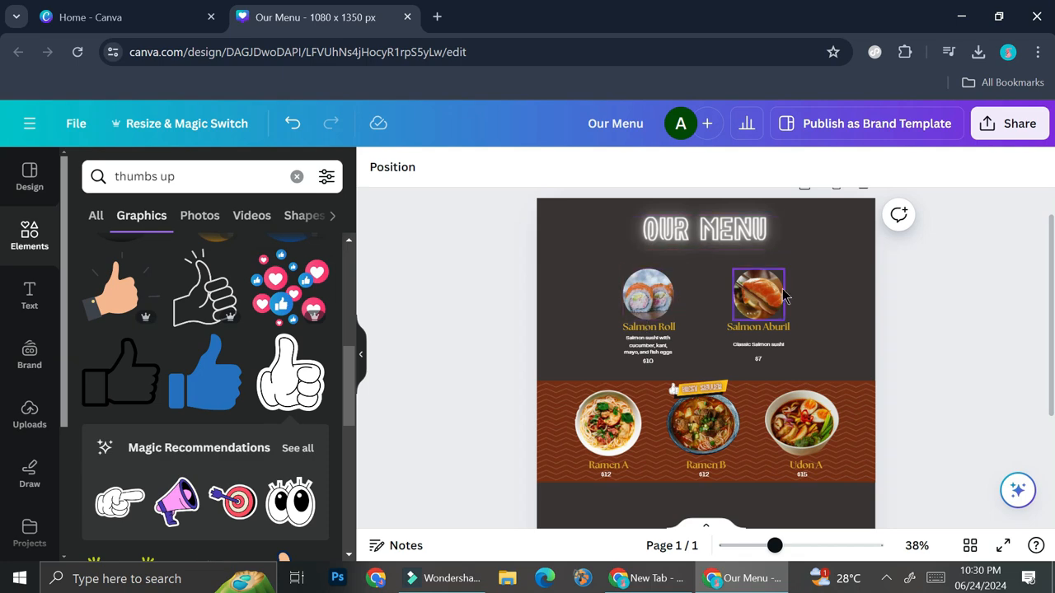
pyautogui.scroll(-4, 657, 313)
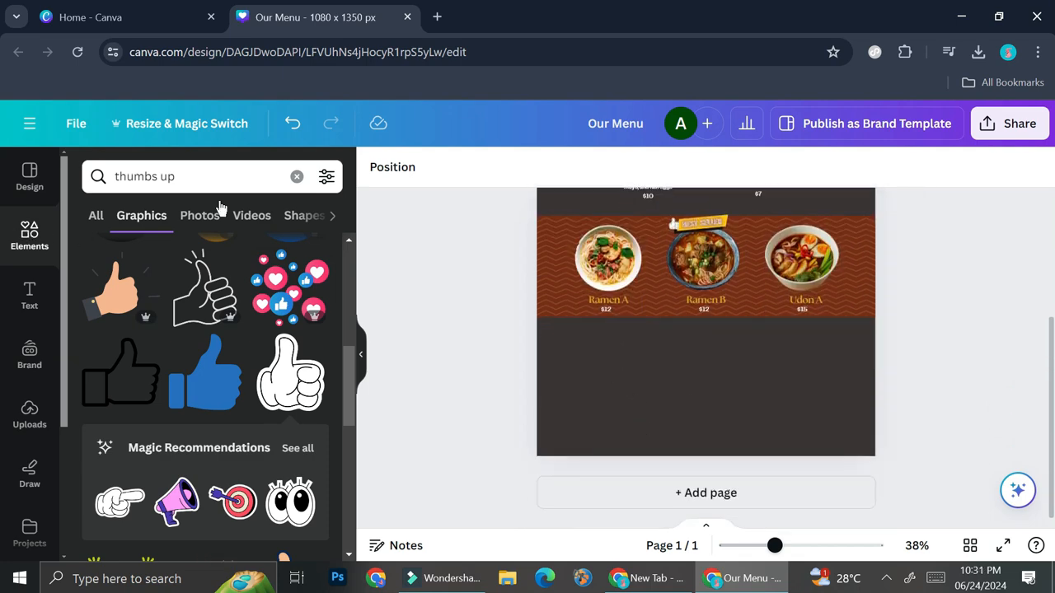
# Find "card" graphics and place the beige card with the ornate border below the ramen band, scaled down at the page's left.
pyautogui.click(296, 176)
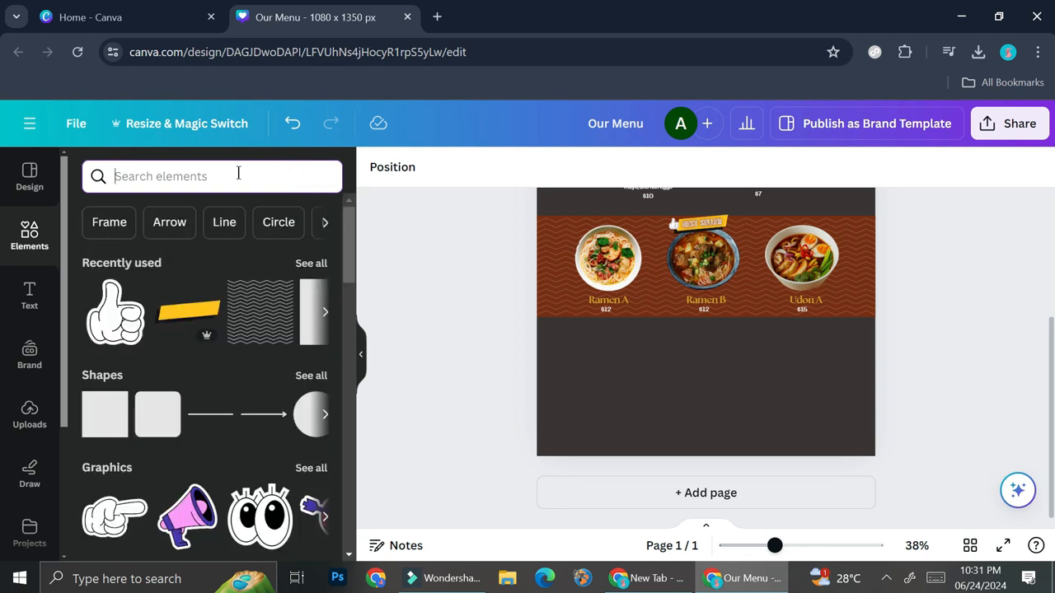
pyautogui.click(238, 175)
pyautogui.write('card')
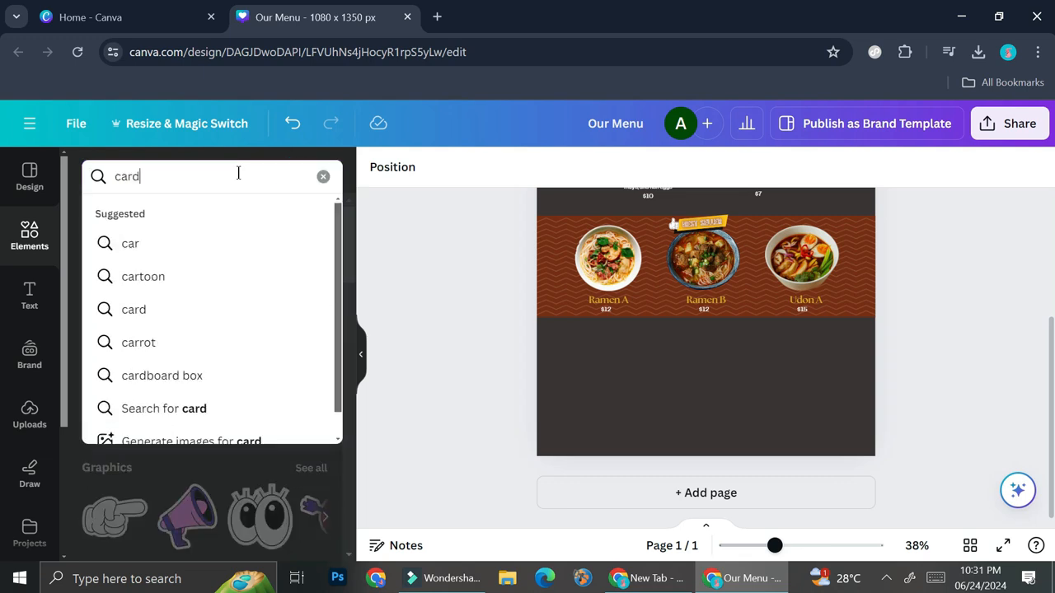
pyautogui.press('Return')
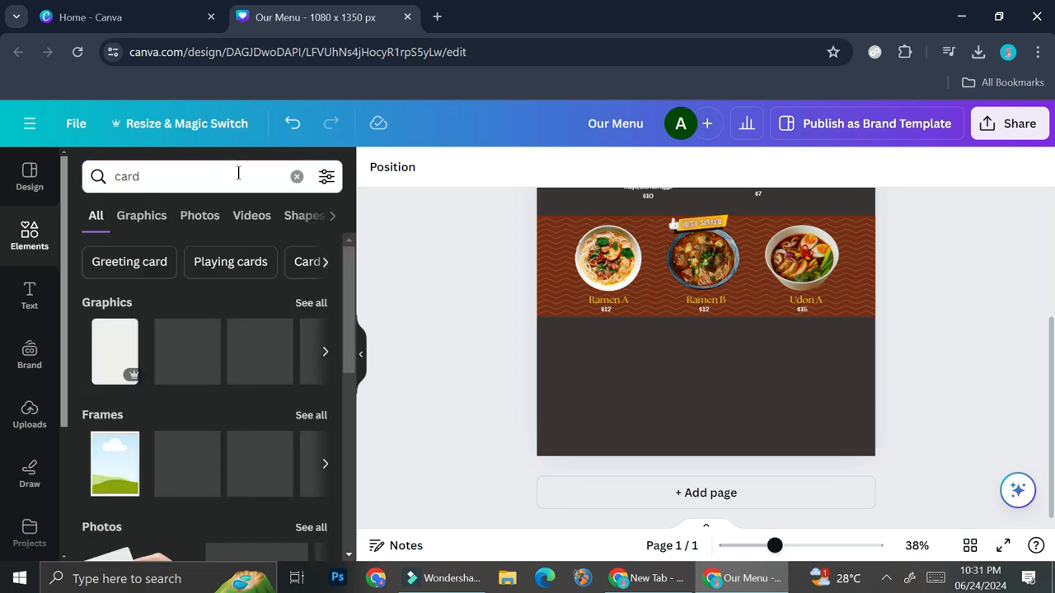
pyautogui.click(308, 301)
pyautogui.click(306, 410)
pyautogui.moveTo(718, 251); pyautogui.dragTo(620, 388)
pyautogui.moveTo(688, 292); pyautogui.dragTo(650, 341)
pyautogui.moveTo(621, 393); pyautogui.dragTo(627, 369)
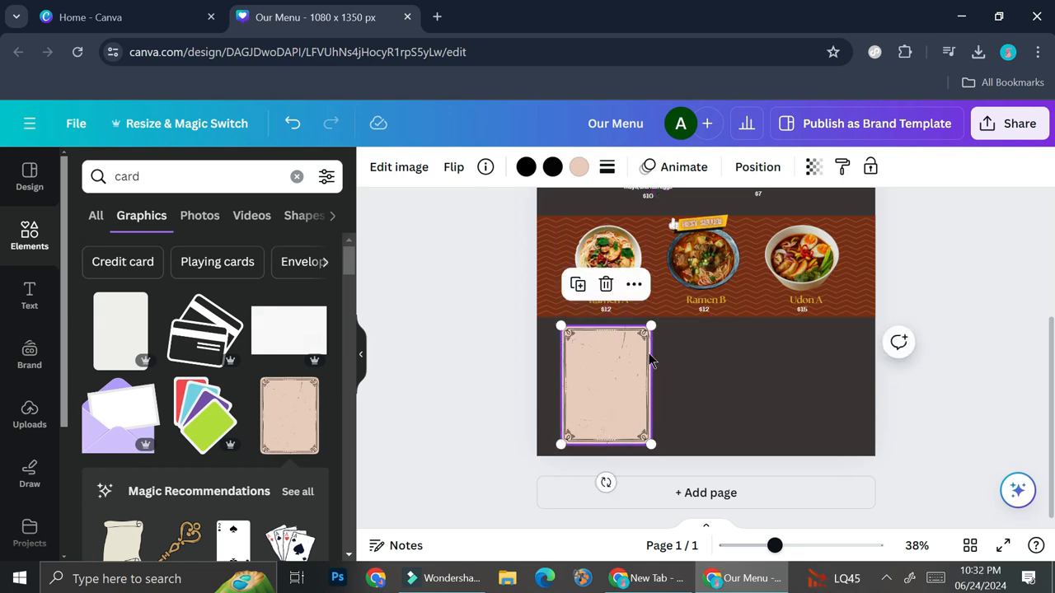
# Duplicate the beige card twice and center the row of three evenly spaced cards below the band.
pyautogui.hotkey('ctrl', 'd')
pyautogui.hotkey('ctrl', 'd')
pyautogui.moveTo(547, 361); pyautogui.dragTo(780, 399)
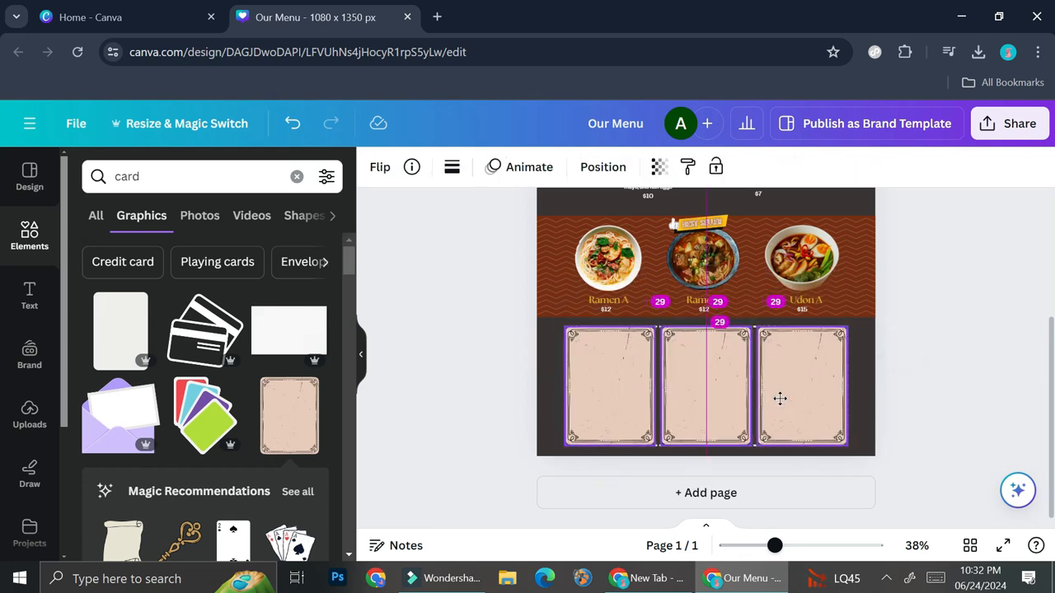
pyautogui.moveTo(779, 398); pyautogui.dragTo(780, 398)
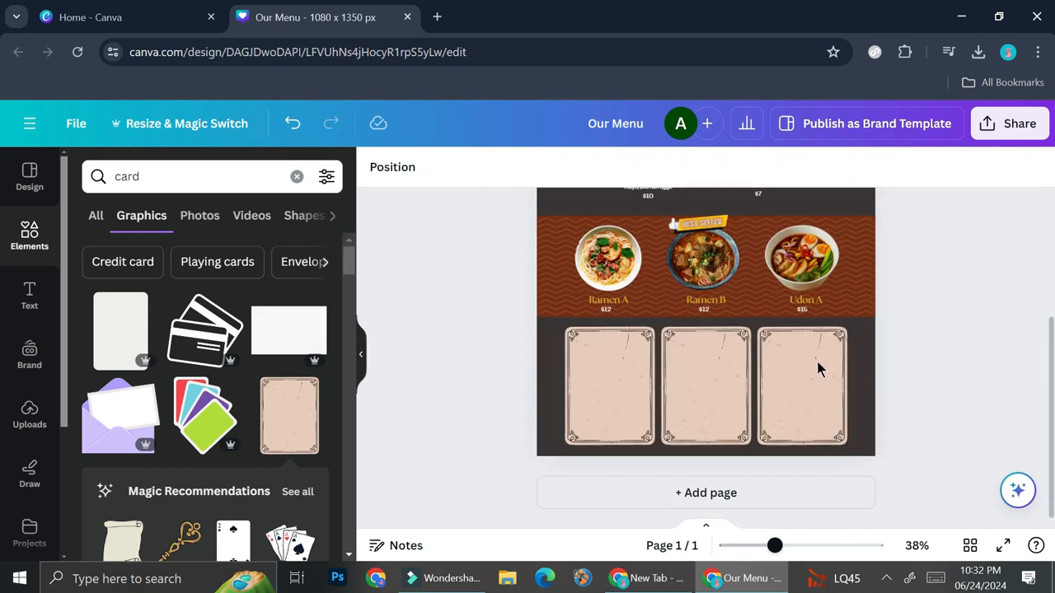
# Copy the round salmon roll picture and place one copy in the upper part of each of the three beige cards.
pyautogui.scroll(3, 727, 384)
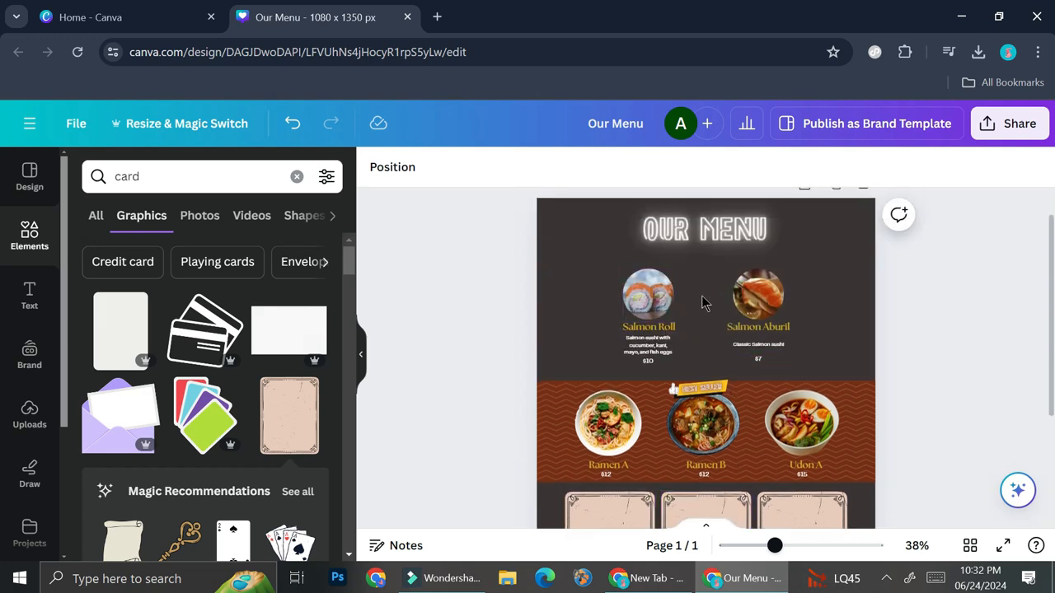
pyautogui.click(669, 305)
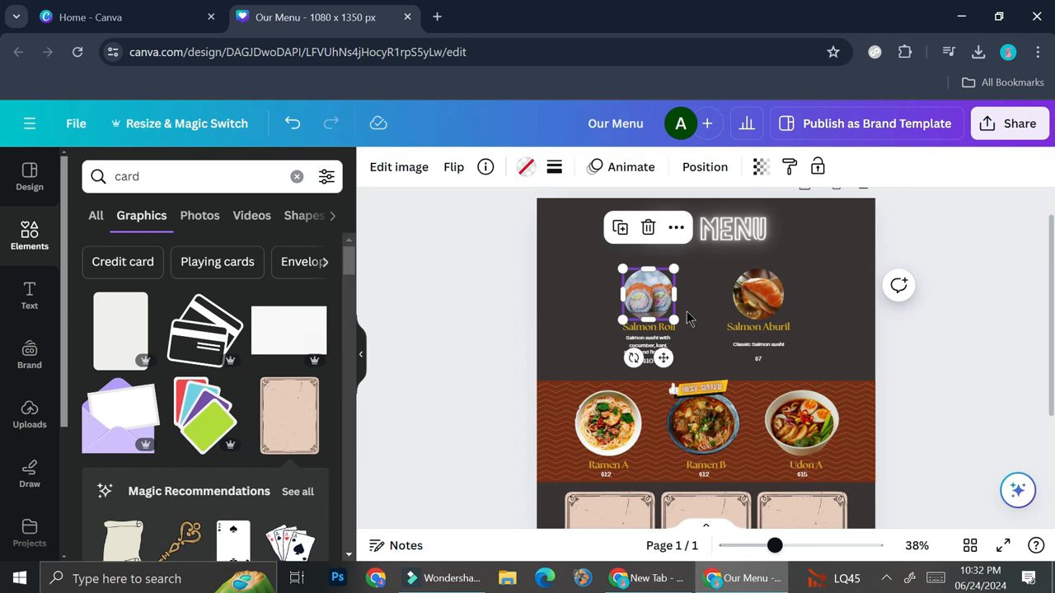
pyautogui.moveTo(688, 318); pyautogui.dragTo(615, 449)
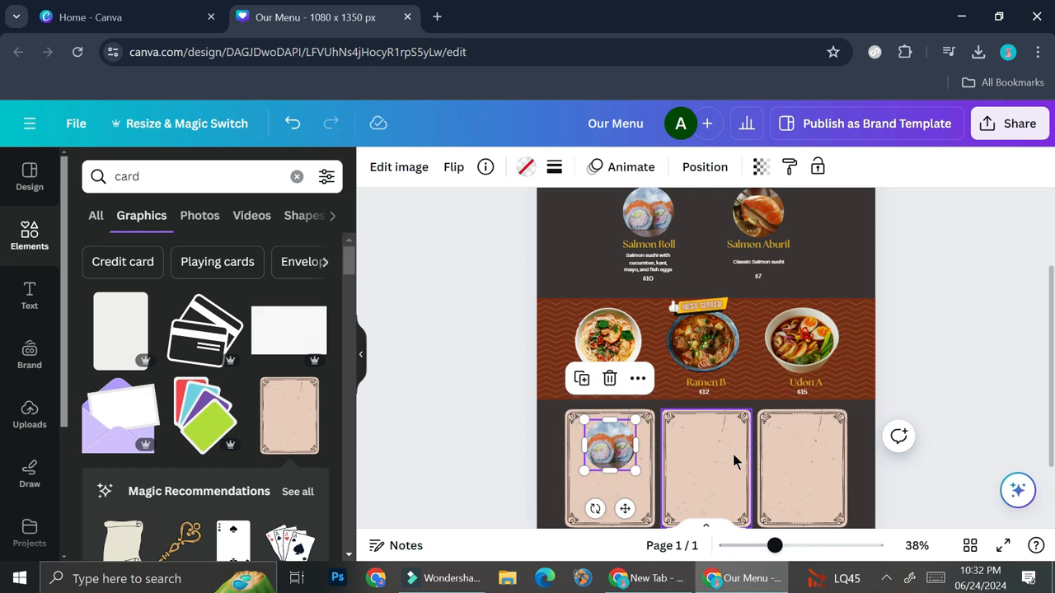
pyautogui.hotkey('ctrl', 'v')
pyautogui.hotkey('ctrl', 'v')
pyautogui.moveTo(672, 247); pyautogui.dragTo(800, 445)
# Browse the uploaded food images and review the three sushi set cards at the bottom of the menu.
pyautogui.click(30, 412)
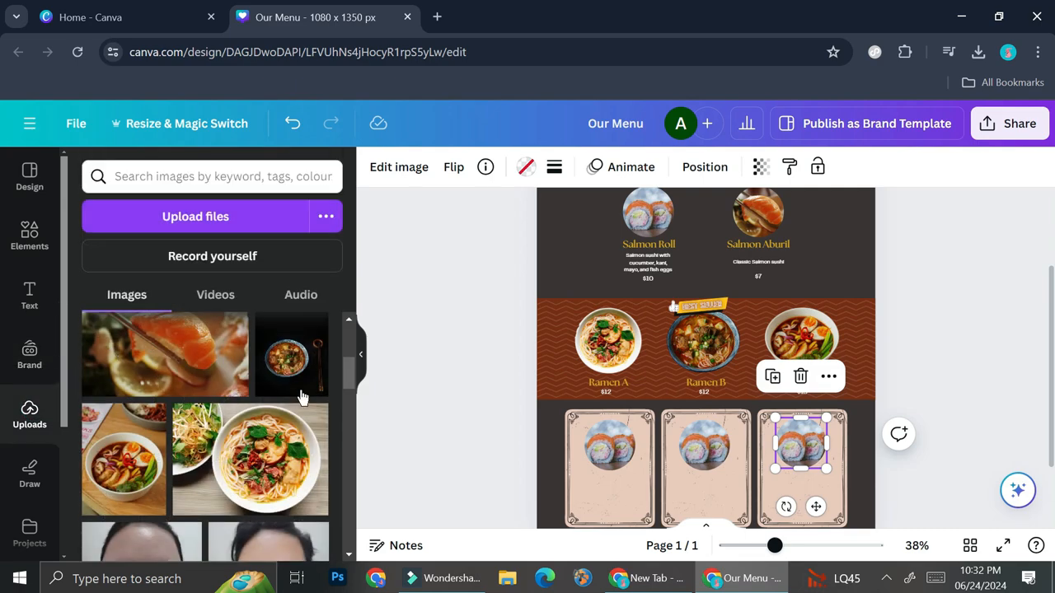
pyautogui.scroll(1, 293, 392)
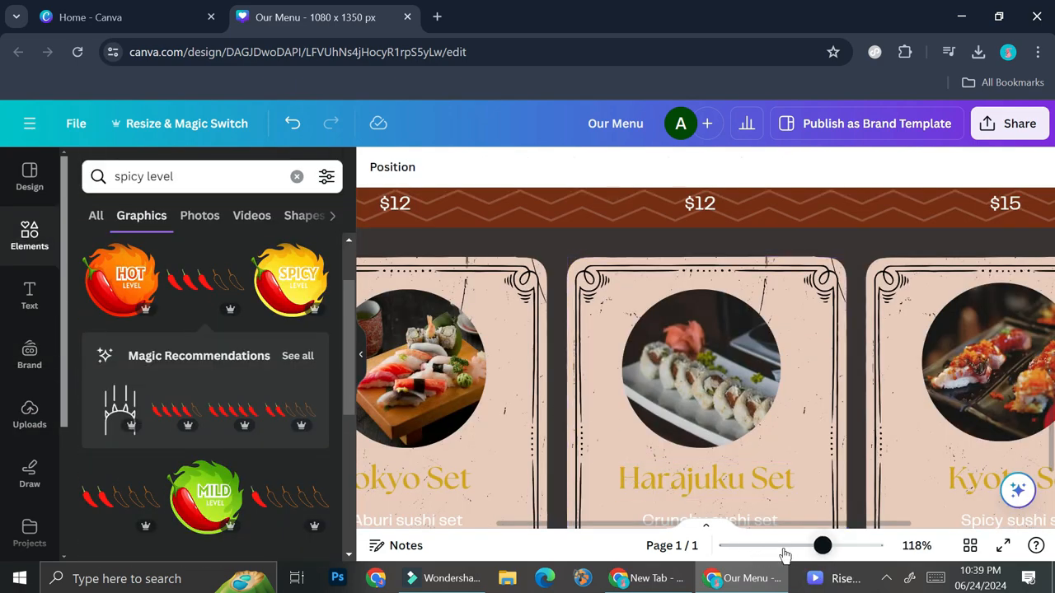
pyautogui.click(790, 547)
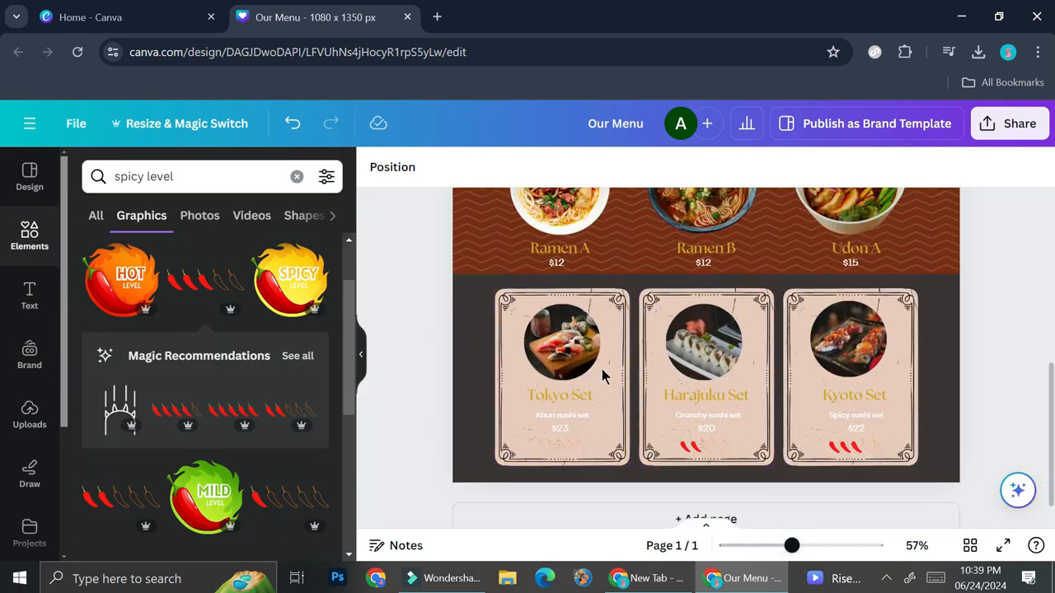
# Examine the Tokyo, Harajuku and Kyoto set cards up close, including their prices and chili spice-level icons.
pyautogui.moveTo(791, 546); pyautogui.dragTo(797, 553)
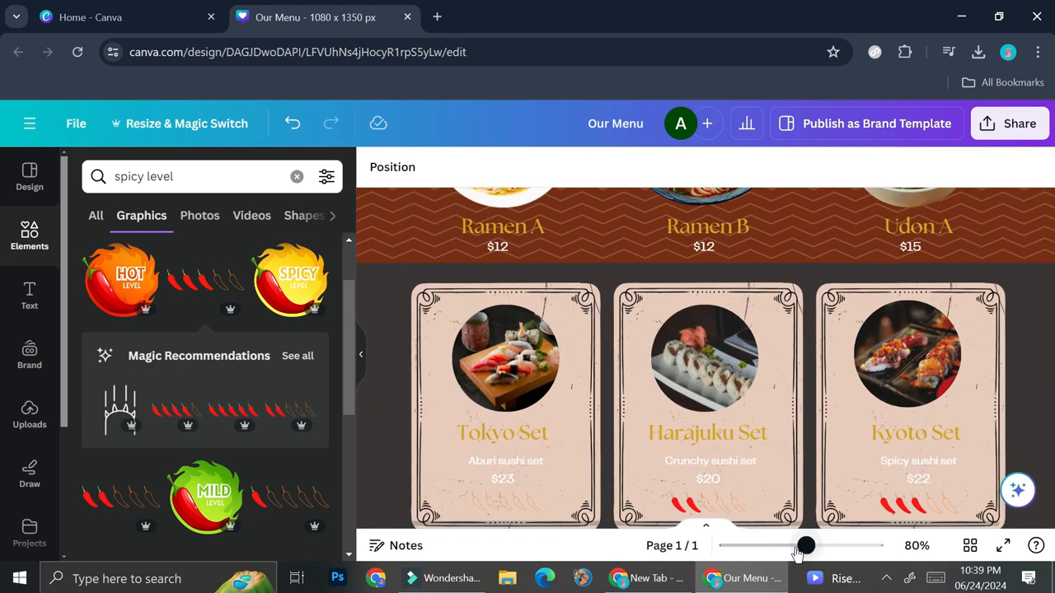
pyautogui.scroll(-2, 522, 412)
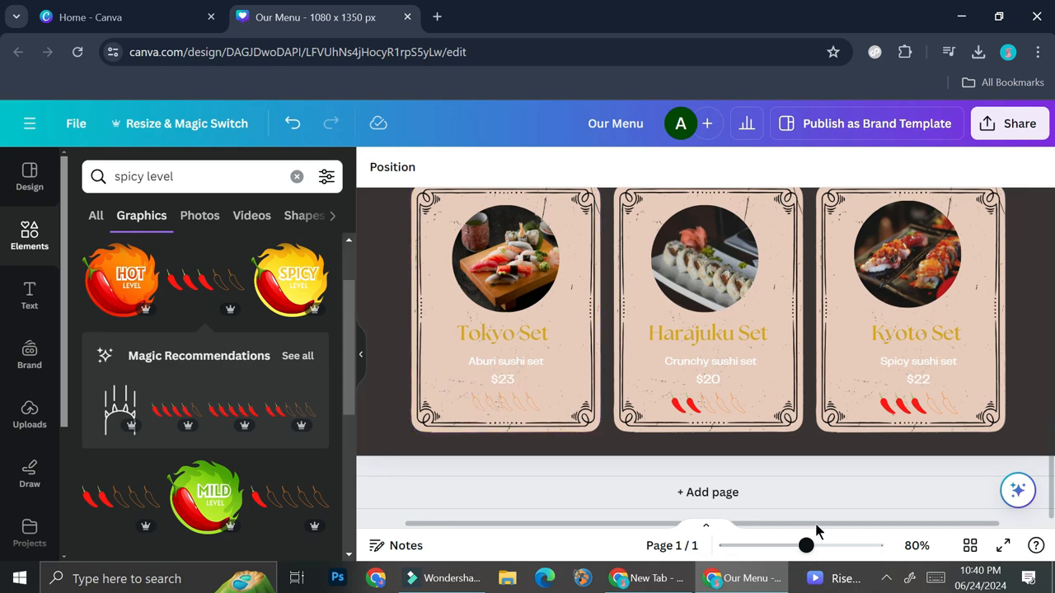
pyautogui.moveTo(806, 545); pyautogui.dragTo(825, 546)
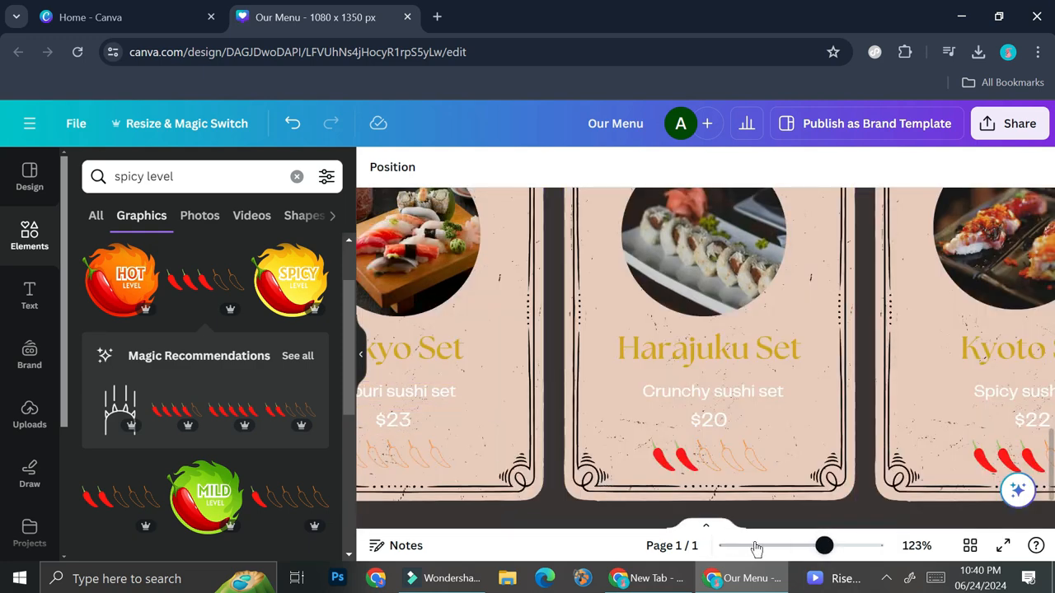
pyautogui.moveTo(593, 530); pyautogui.dragTo(502, 527)
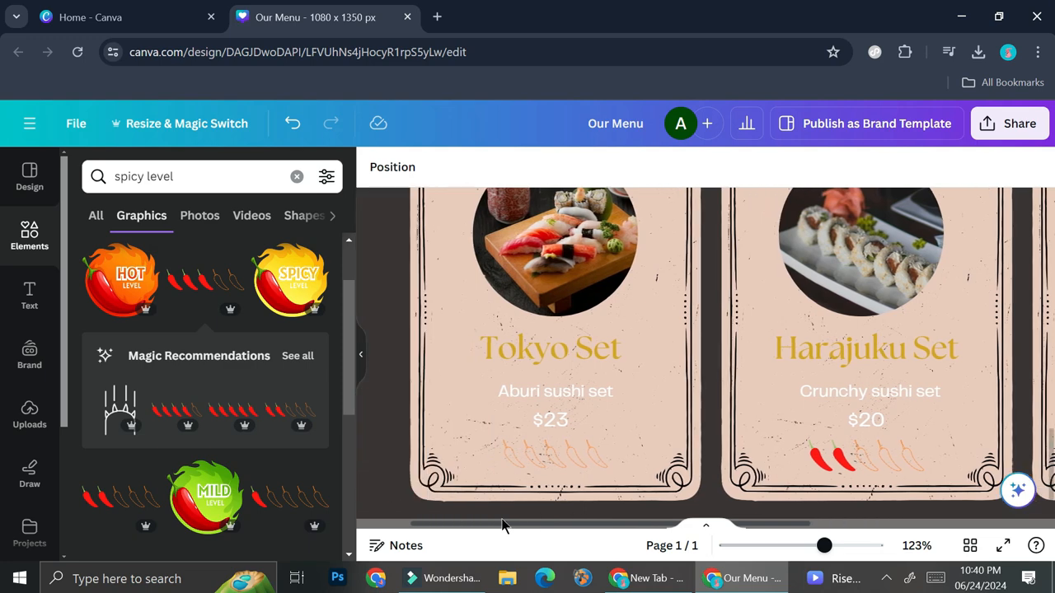
pyautogui.moveTo(503, 526); pyautogui.dragTo(529, 519)
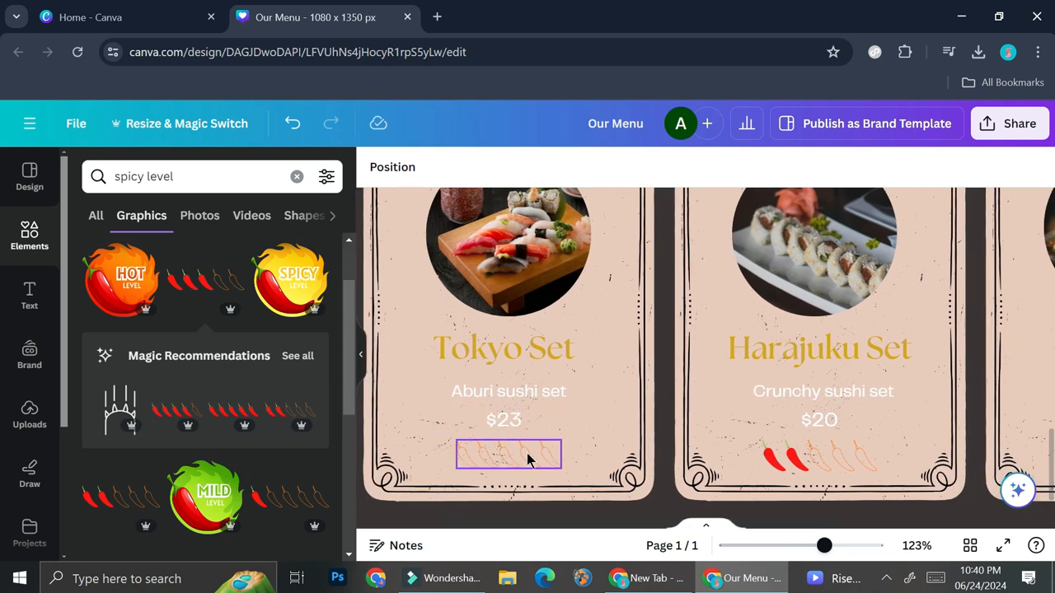
pyautogui.moveTo(633, 526); pyautogui.dragTo(728, 532)
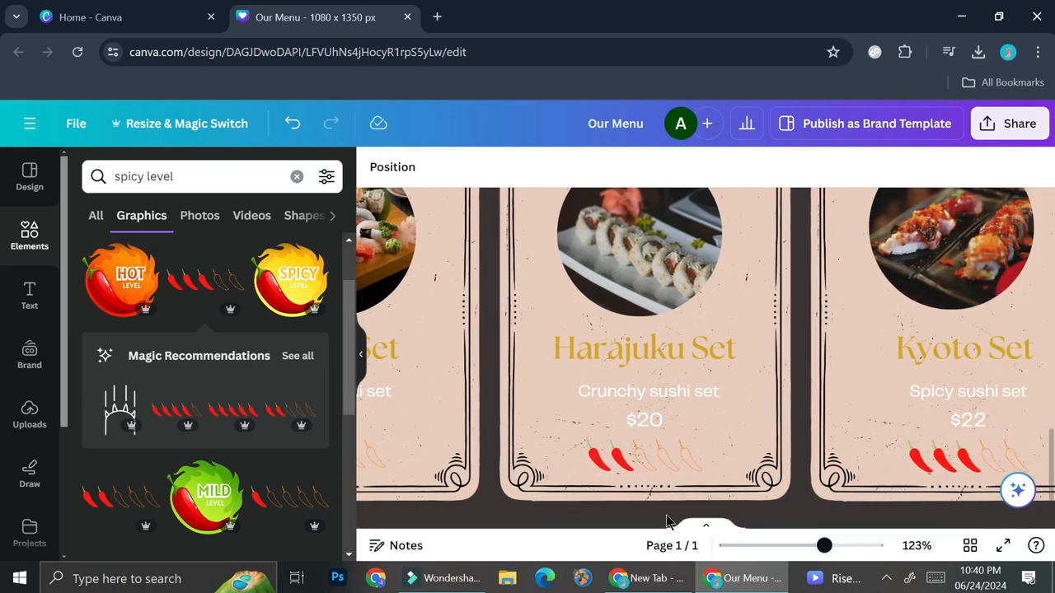
pyautogui.moveTo(652, 532); pyautogui.dragTo(742, 532)
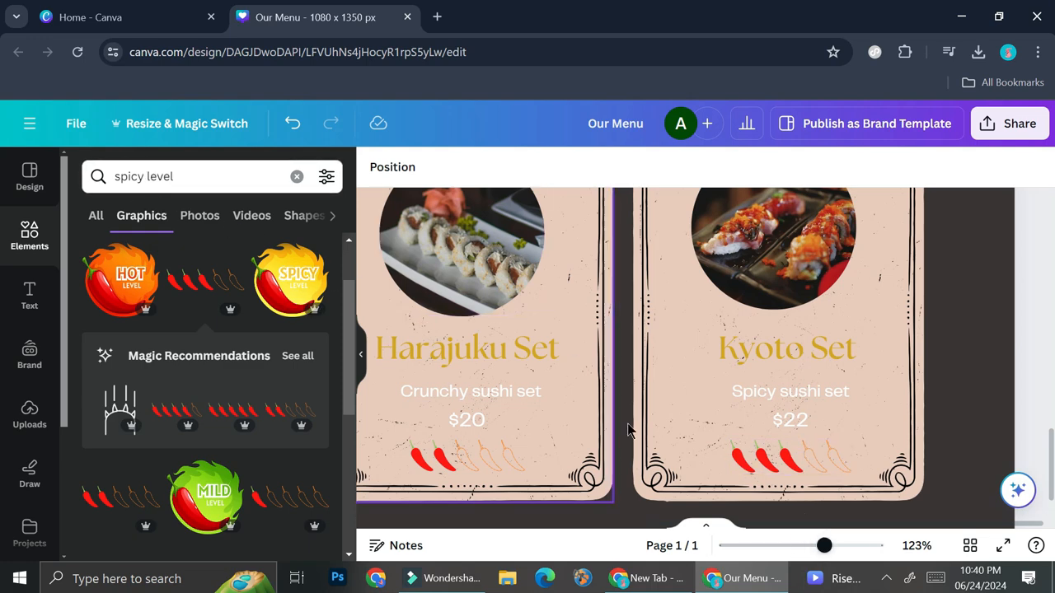
pyautogui.click(800, 548)
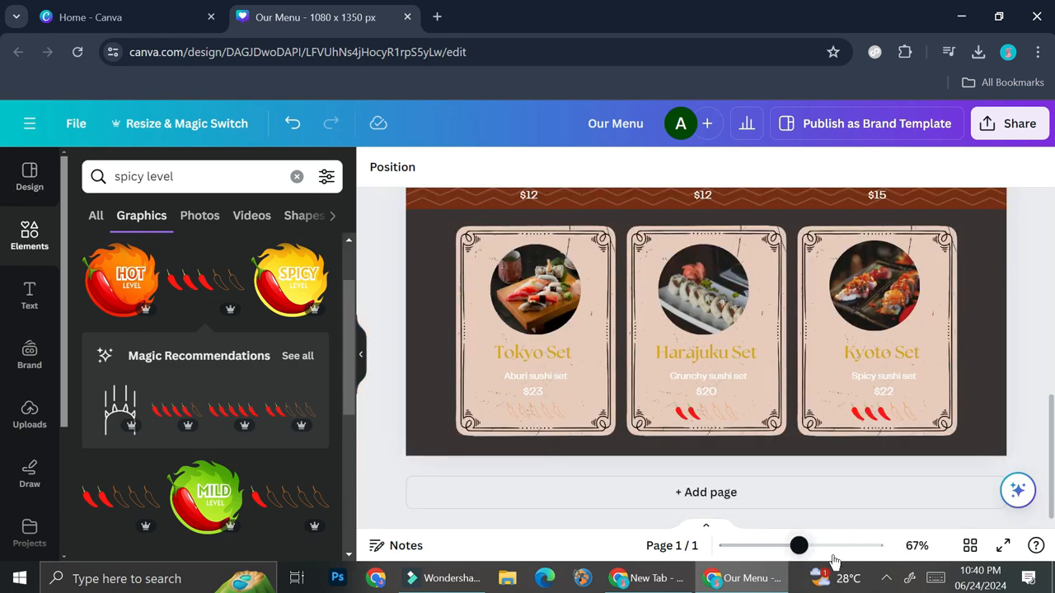
pyautogui.click(772, 547)
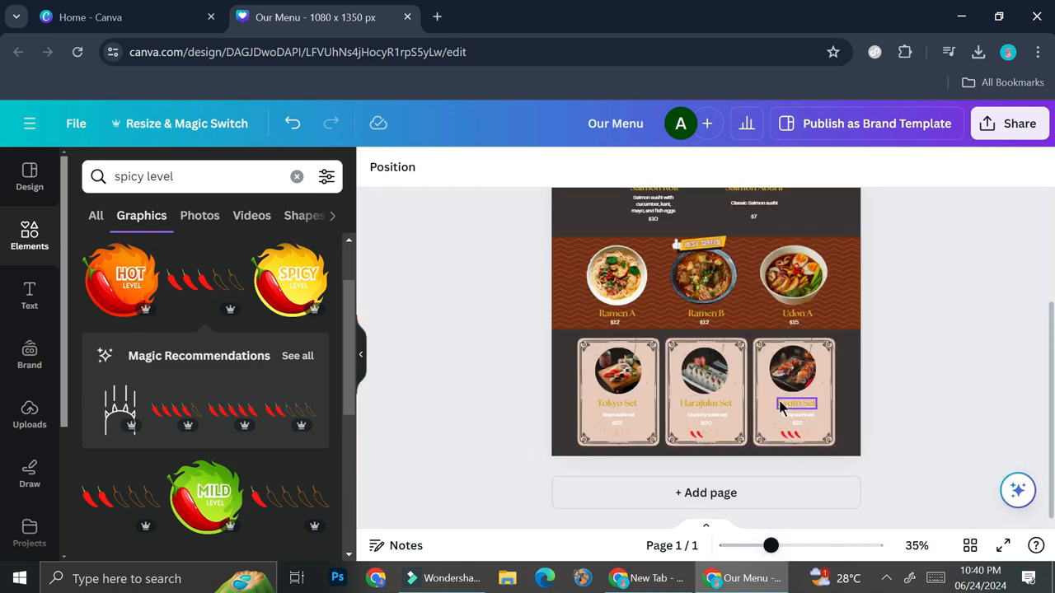
# Find "Line" graphics and place a brush-stroke line centered directly beneath the "OUR MENU" heading.
pyautogui.scroll(3, 799, 396)
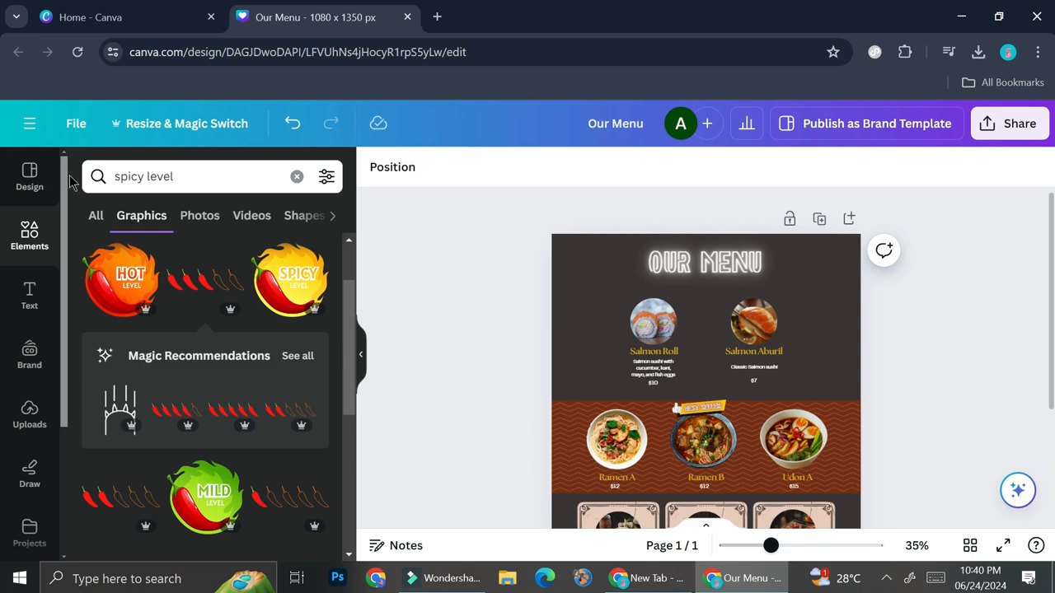
pyautogui.click(297, 176)
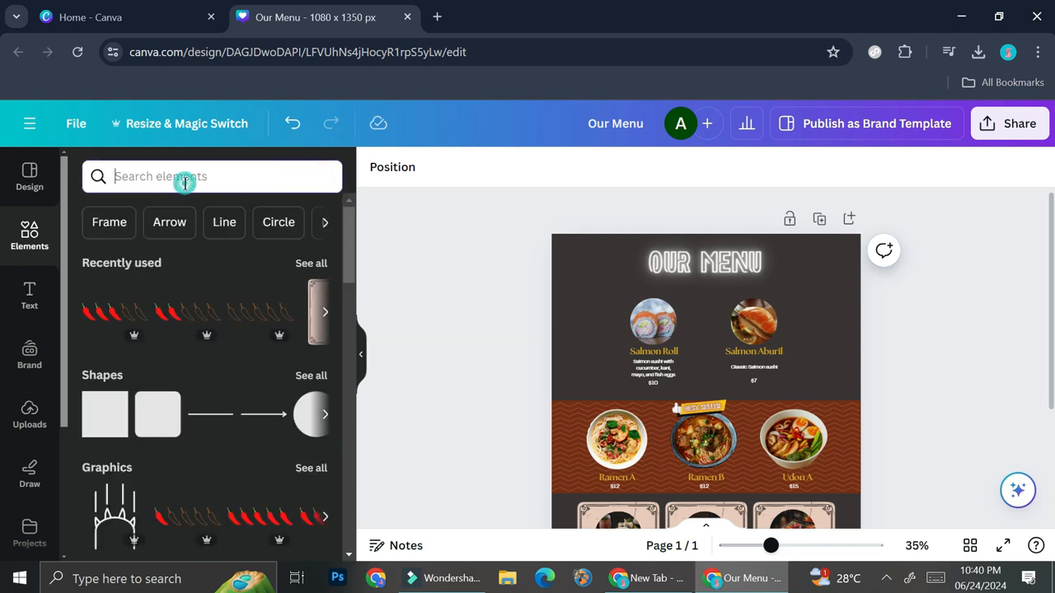
pyautogui.click(234, 227)
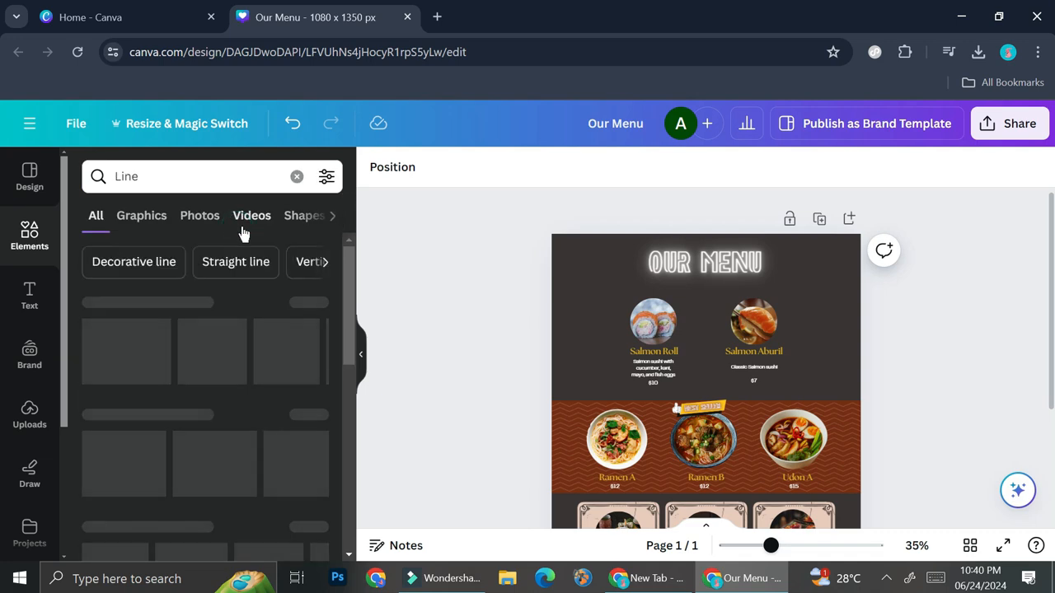
pyautogui.scroll(-2, 305, 346)
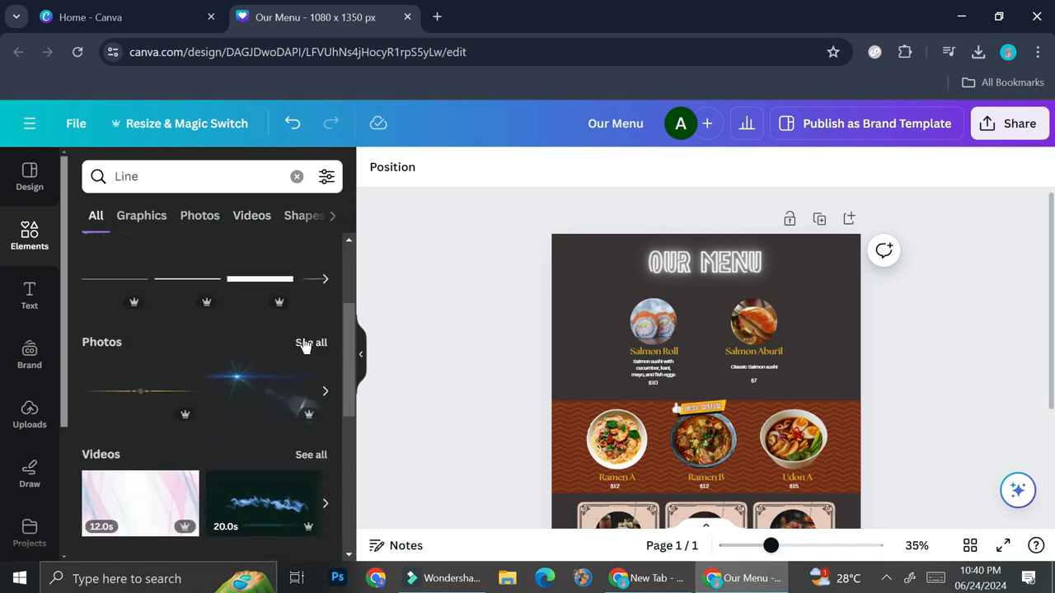
pyautogui.scroll(-3, 304, 346)
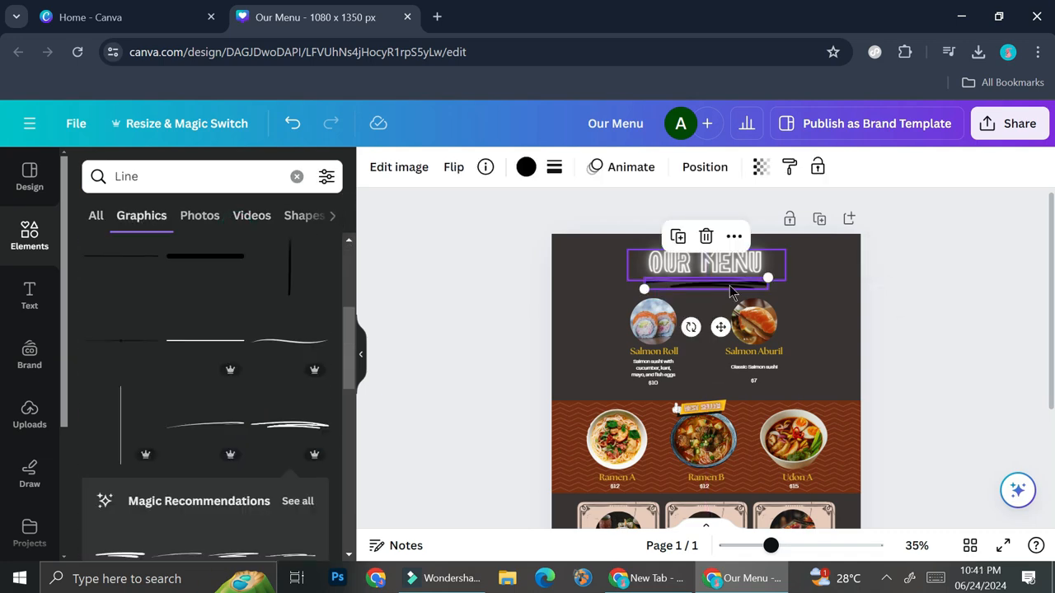
pyautogui.moveTo(720, 327); pyautogui.dragTo(724, 321)
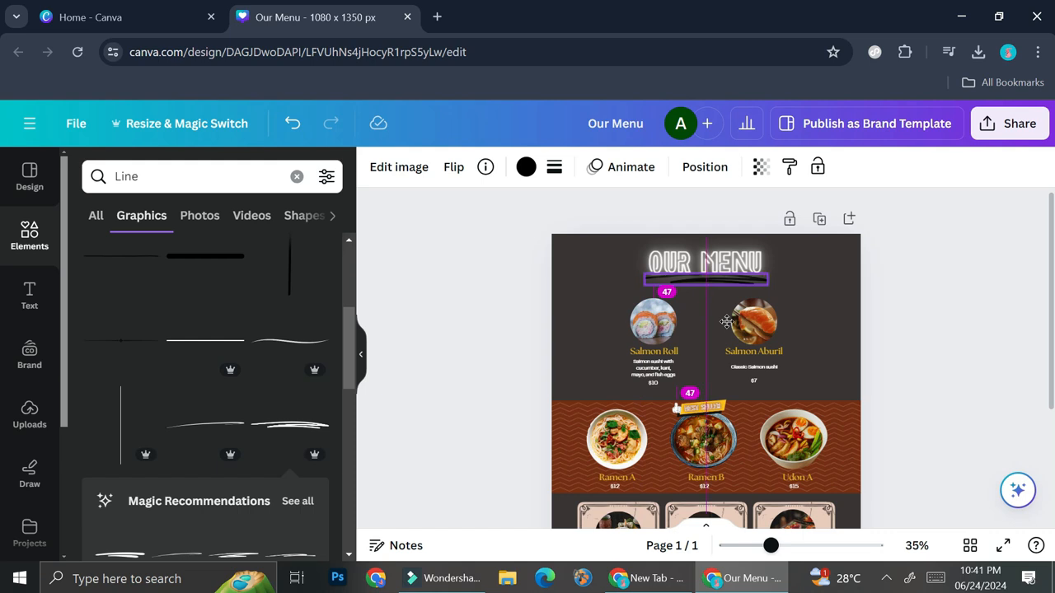
# Recolor the brush-stroke line under the heading with the dark gold document colour.
pyautogui.click(525, 166)
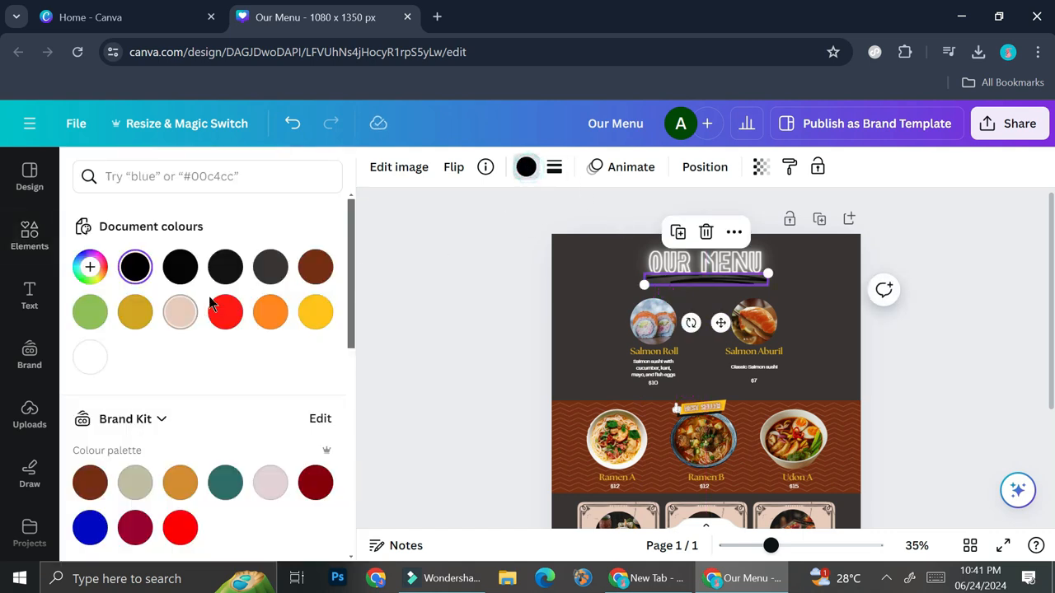
pyautogui.click(310, 314)
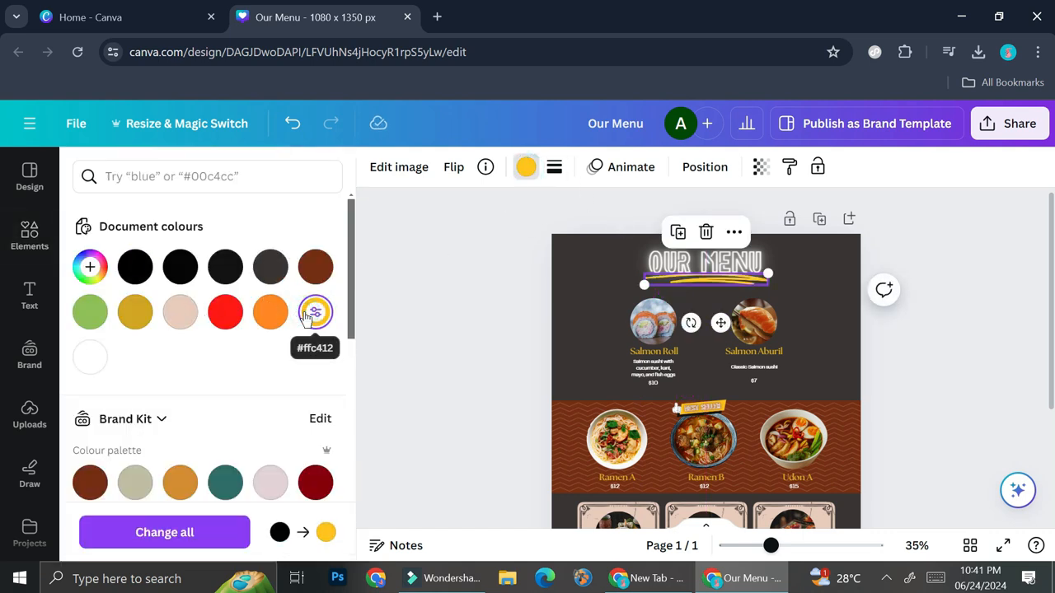
pyautogui.click(135, 311)
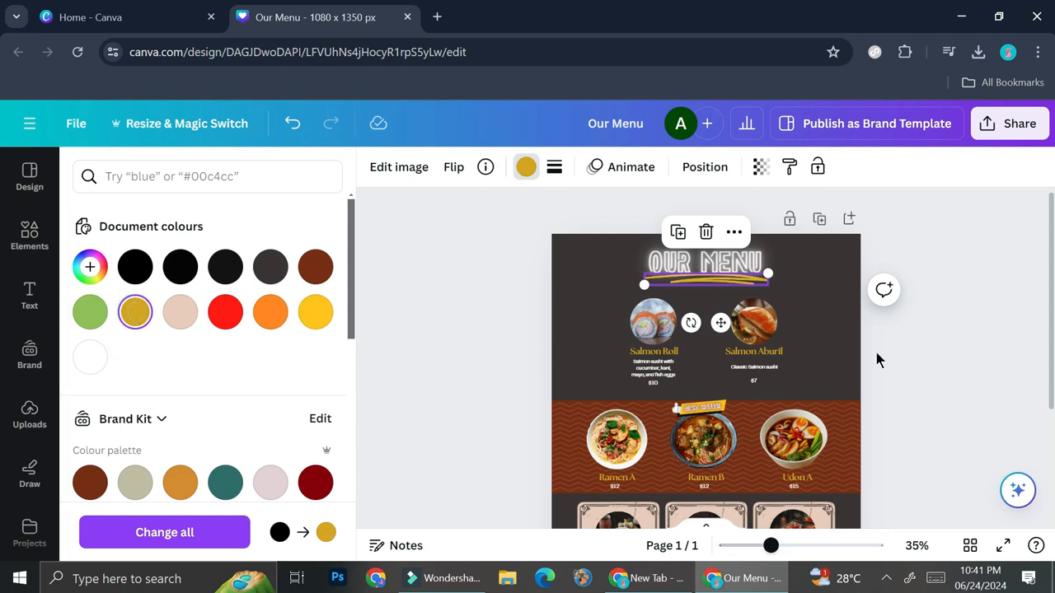
pyautogui.click(904, 356)
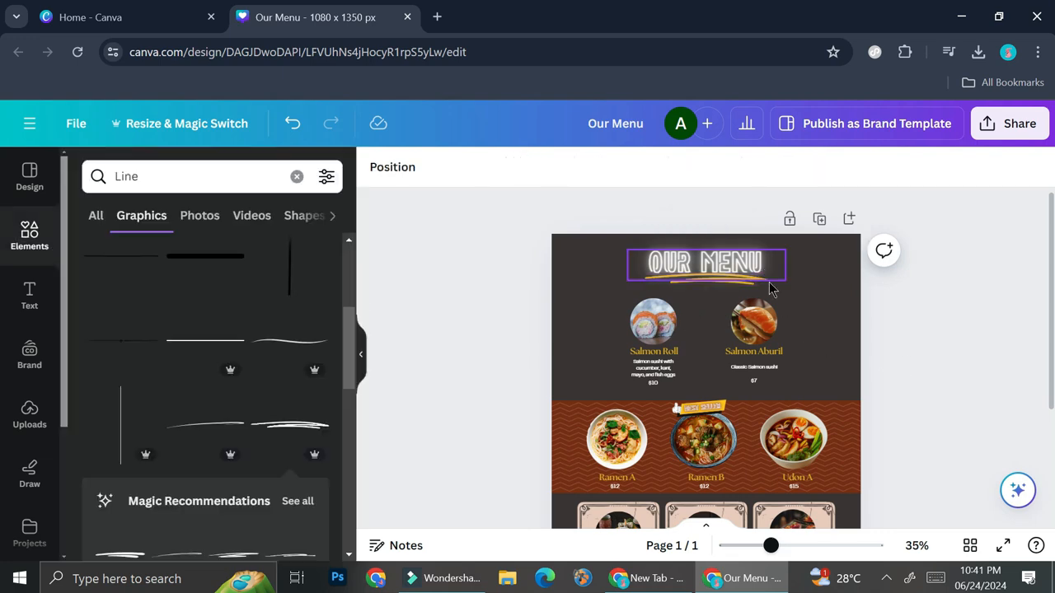
# Check the finished menu page and download the design as a PDF Standard file.
pyautogui.click(746, 546)
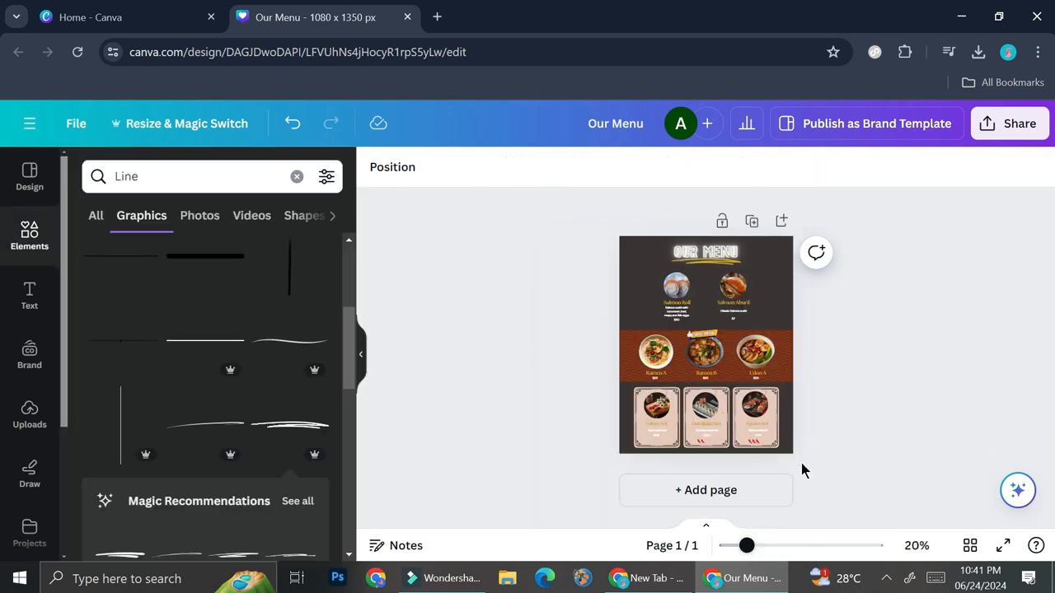
pyautogui.click(794, 547)
pyautogui.scroll(2, 798, 407)
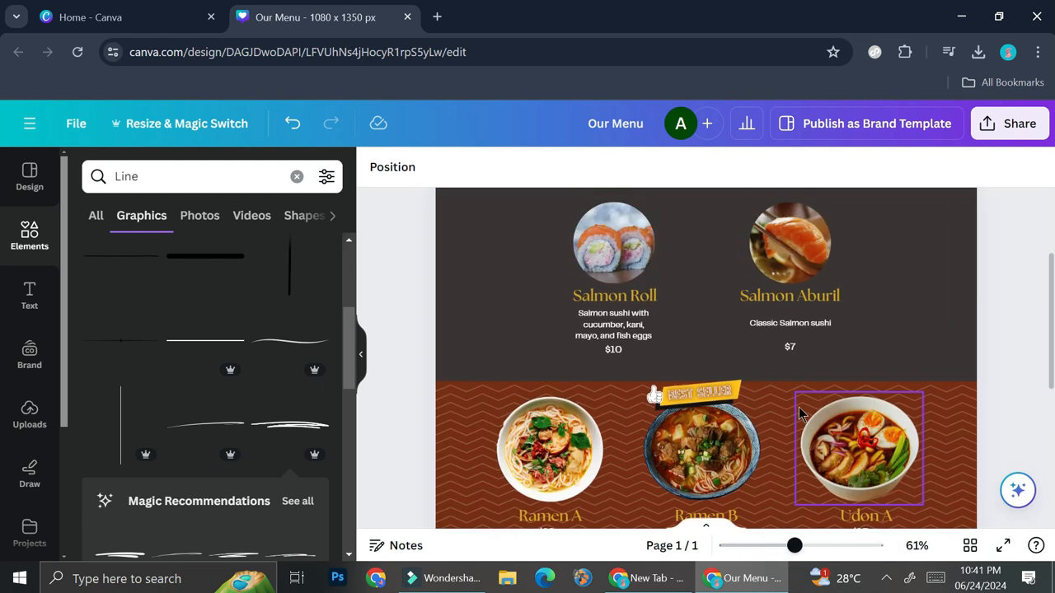
pyautogui.scroll(-5, 798, 407)
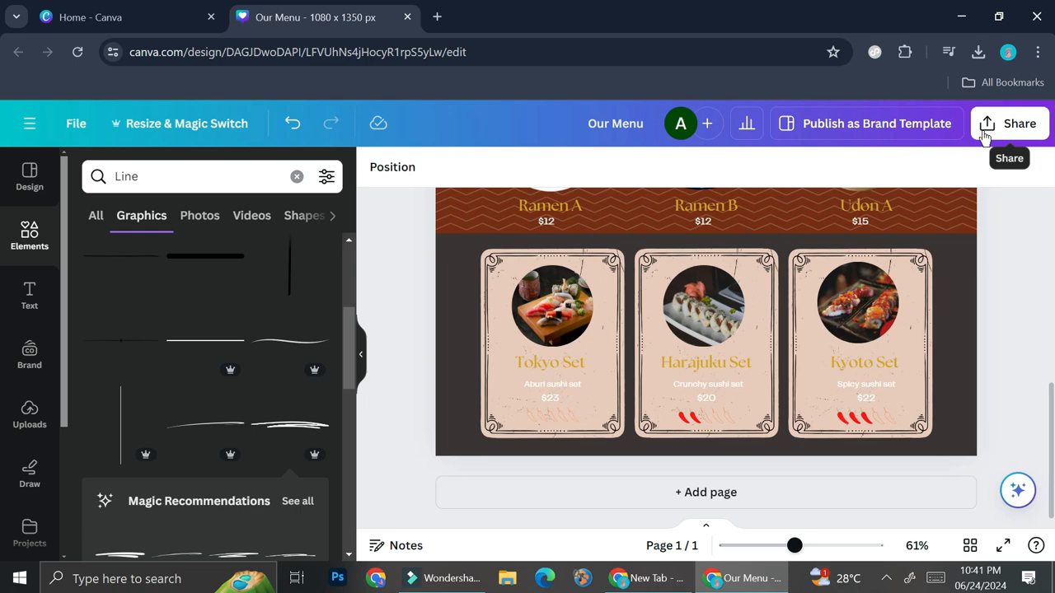
pyautogui.click(985, 132)
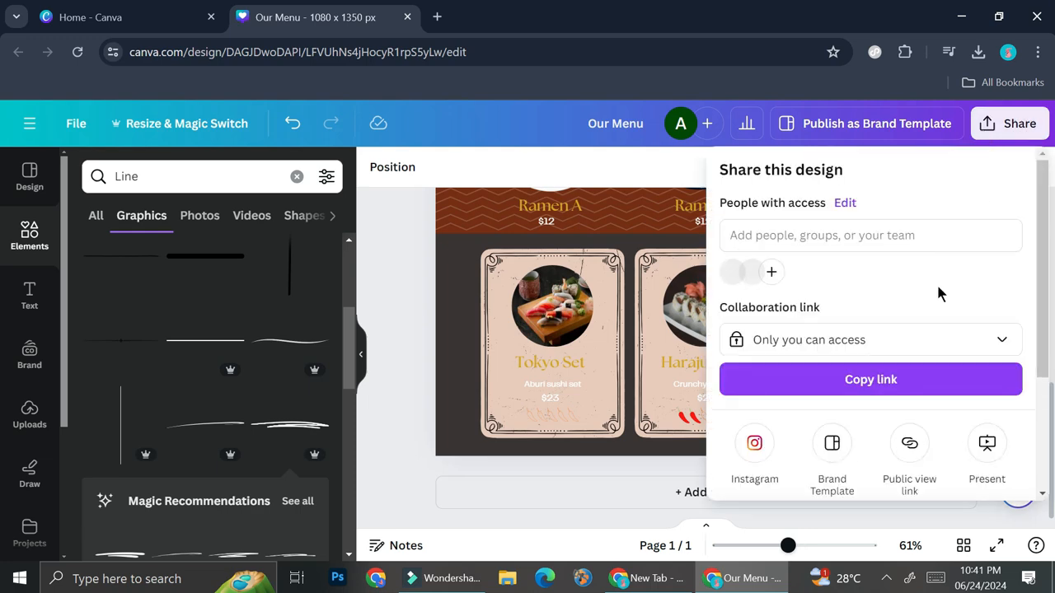
pyautogui.scroll(-2, 940, 293)
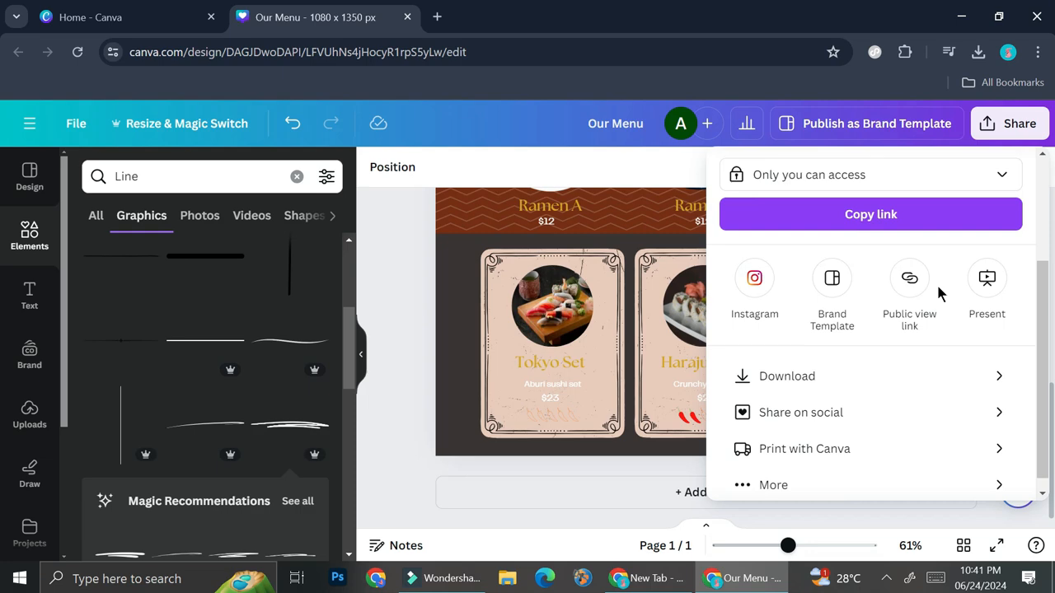
pyautogui.click(849, 378)
pyautogui.click(912, 229)
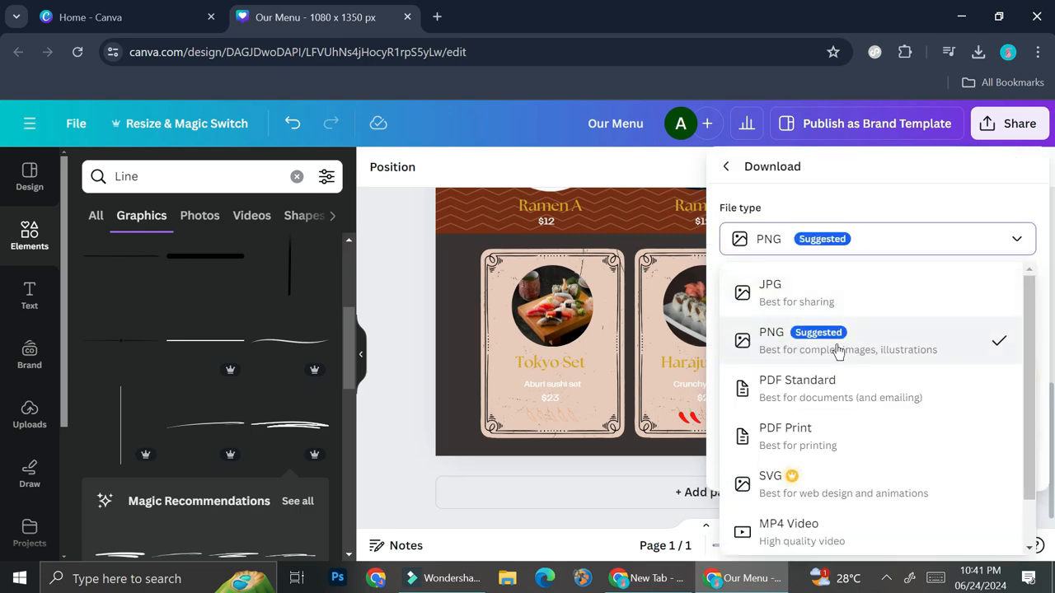
pyautogui.click(857, 401)
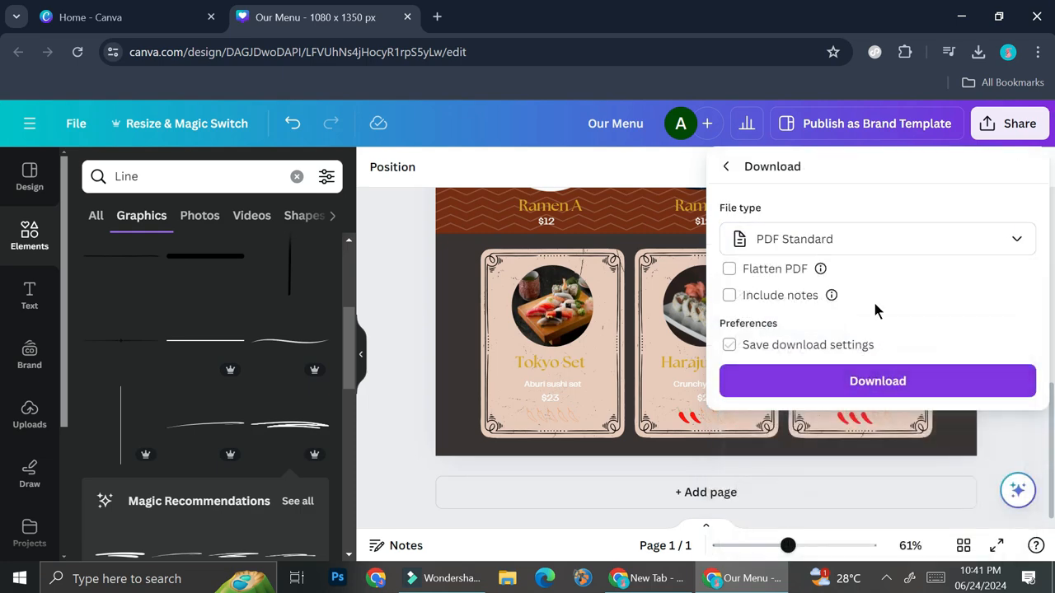
pyautogui.click(843, 381)
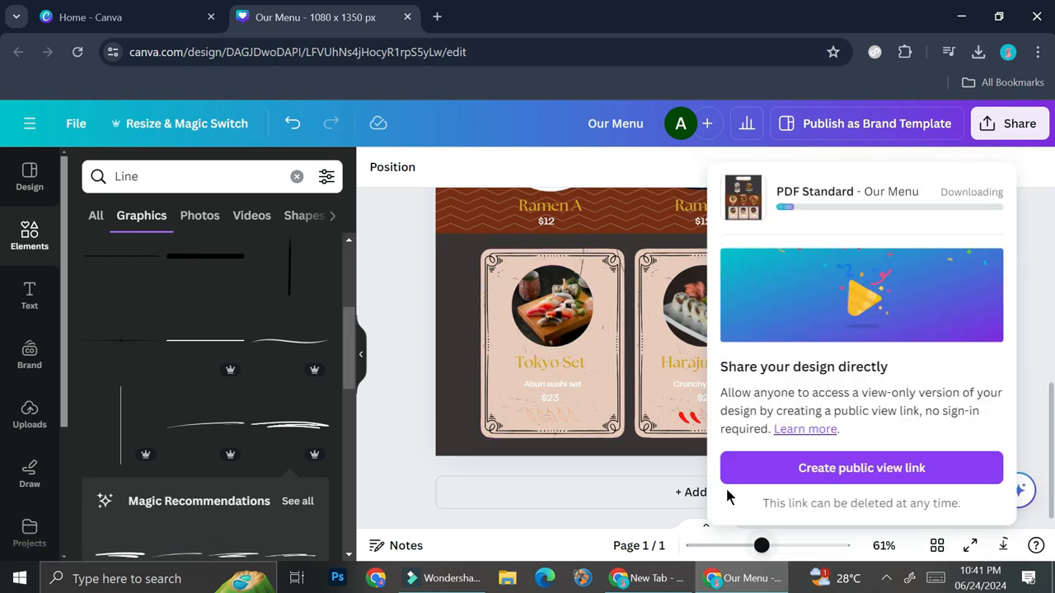
pyautogui.click(739, 546)
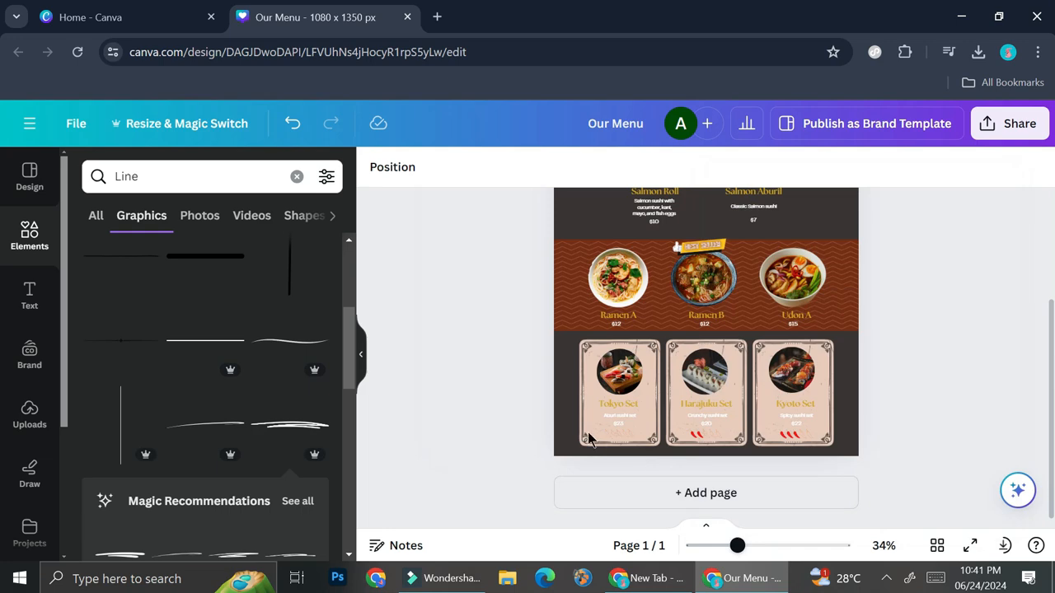
pyautogui.scroll(3, 879, 278)
pyautogui.scroll(-1, 879, 286)
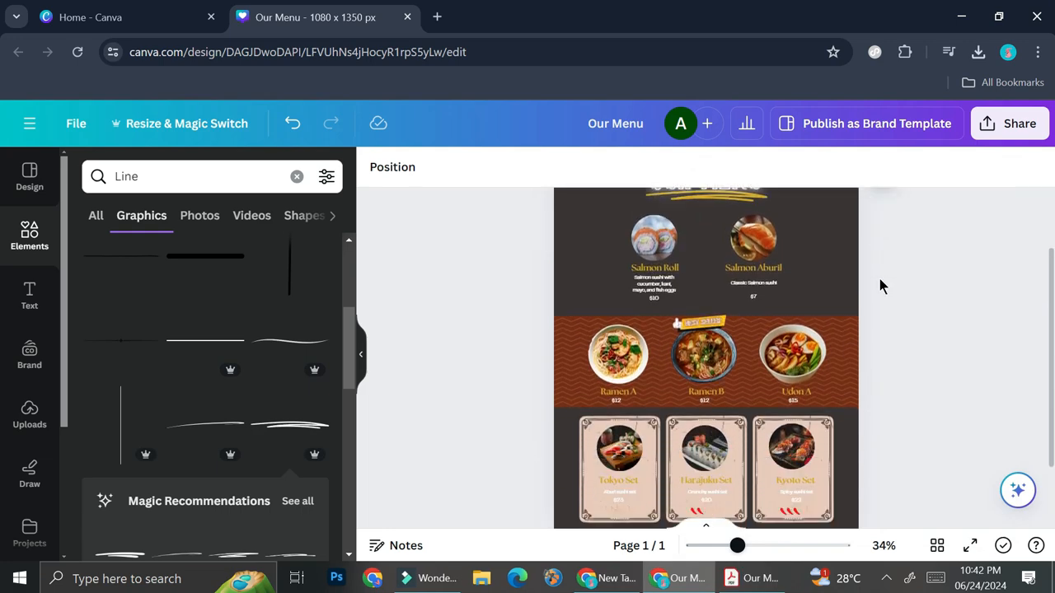